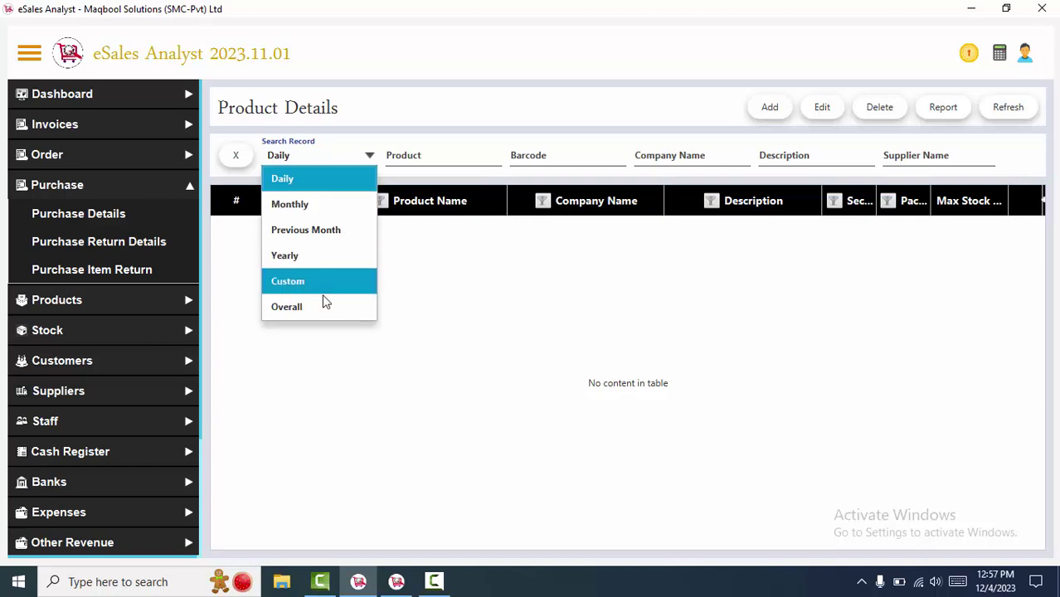
List the products for the Overall period and open Panadol Tab, 200s for editing
{"action": "left_click", "coordinate": [323, 307]}
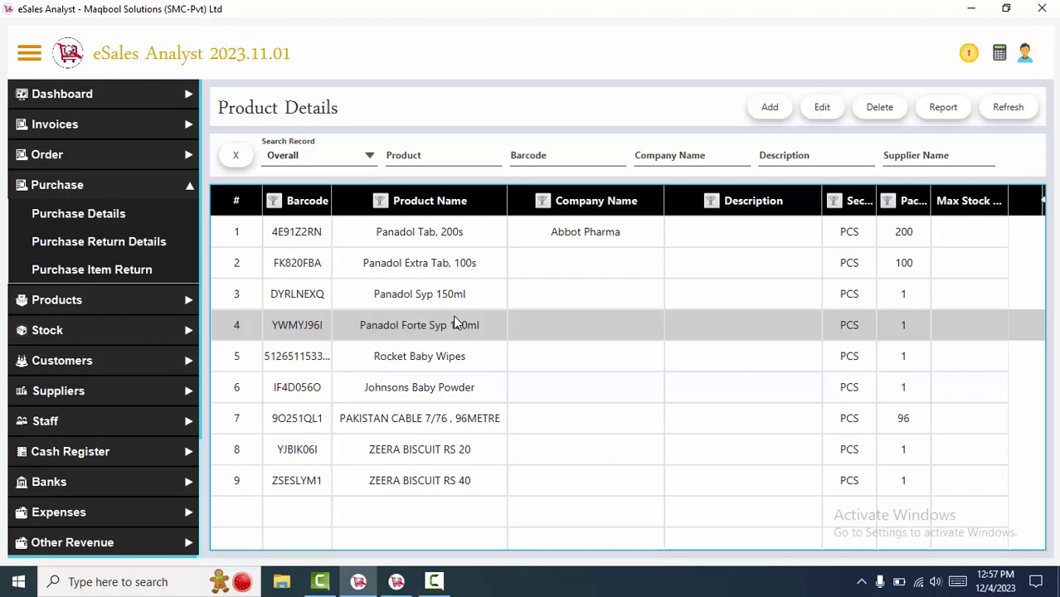
{"action": "left_click", "coordinate": [545, 238]}
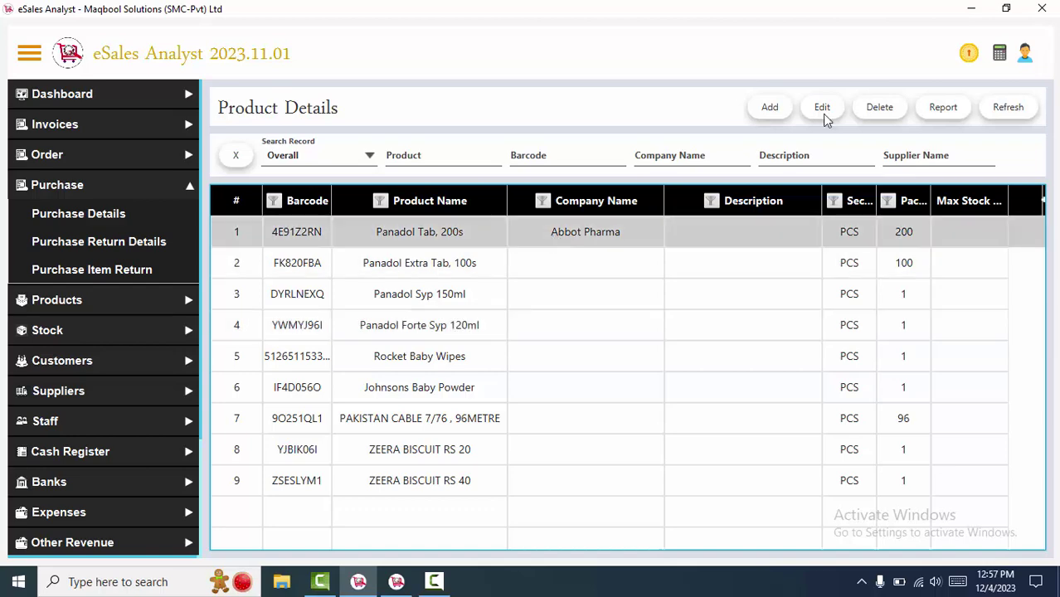
{"action": "left_click", "coordinate": [826, 107]}
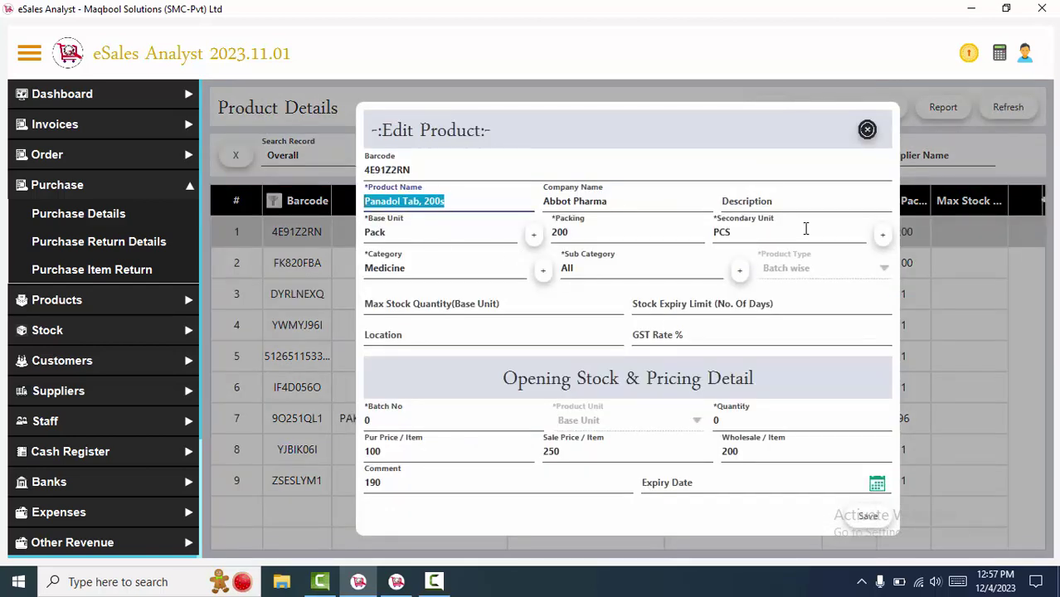
Review the quantity, purchase price and sale price in the product's opening stock section, and close the edit form without saving
{"action": "left_click", "coordinate": [518, 379]}
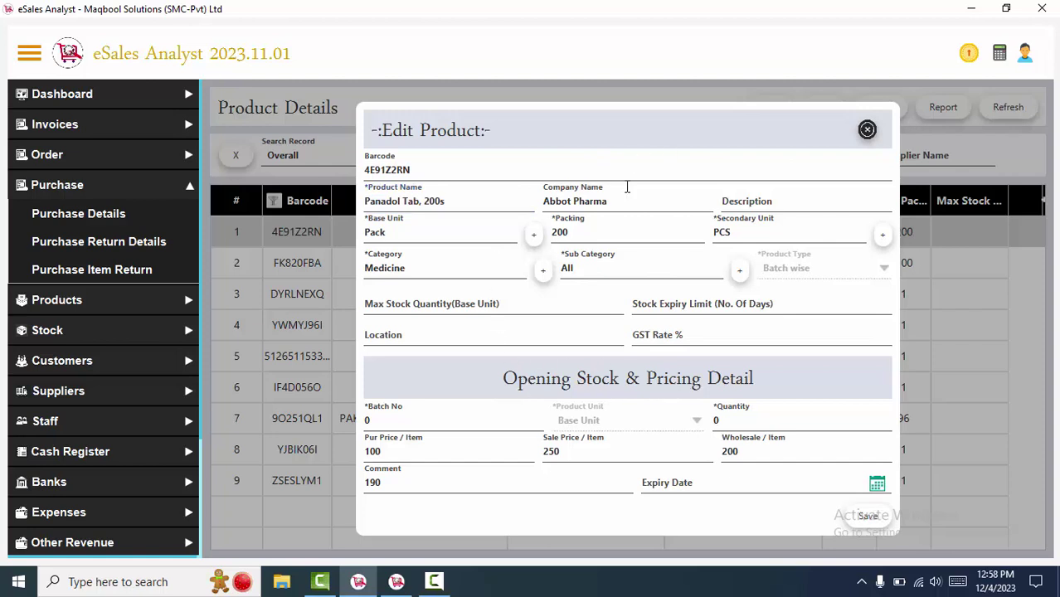
{"action": "left_click", "coordinate": [764, 414]}
{"action": "left_click", "coordinate": [481, 447]}
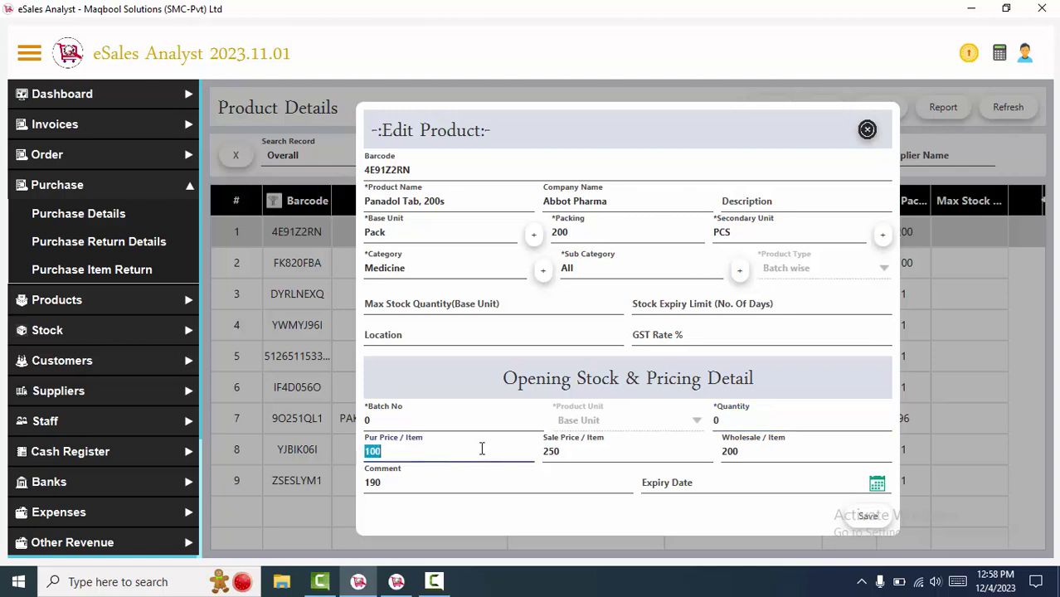
{"action": "left_click", "coordinate": [572, 448]}
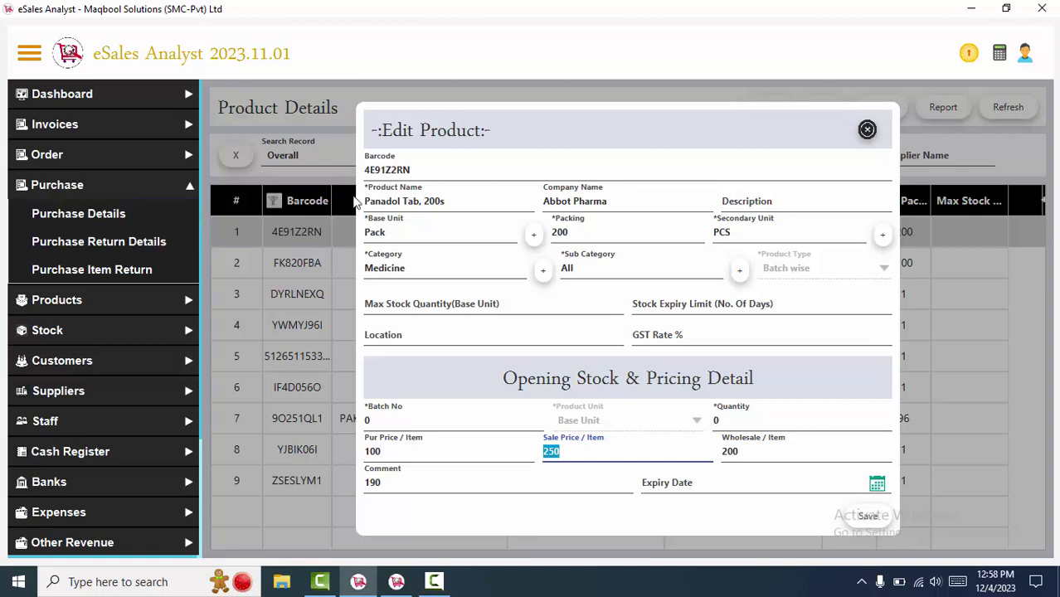
{"action": "left_click", "coordinate": [451, 447]}
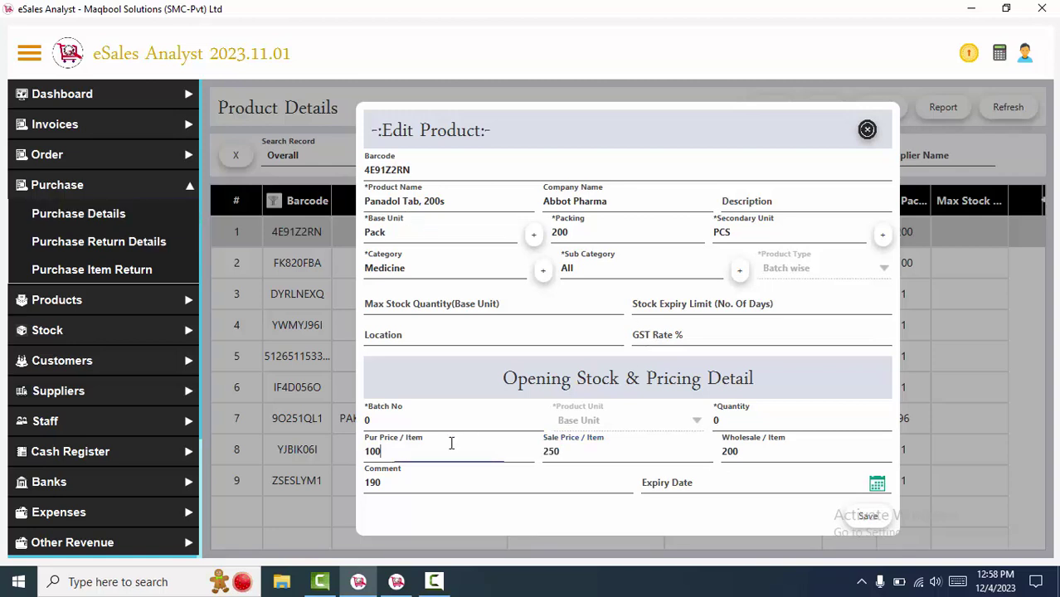
{"action": "left_click", "coordinate": [566, 451]}
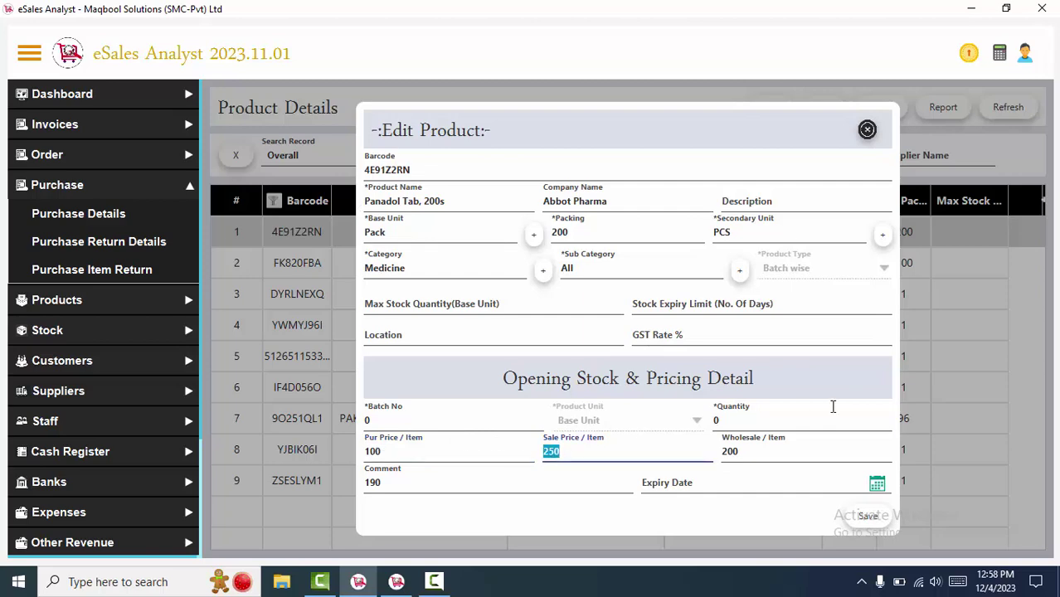
{"action": "left_click", "coordinate": [865, 131]}
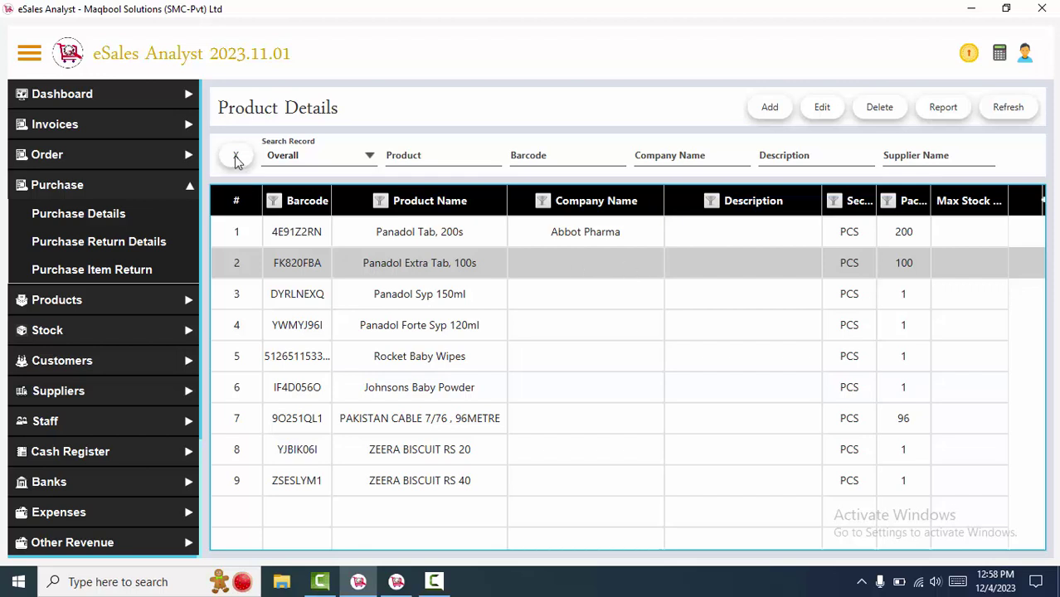
Reopen the Product Detail page and list the records for the Overall period
{"action": "left_click", "coordinate": [64, 308]}
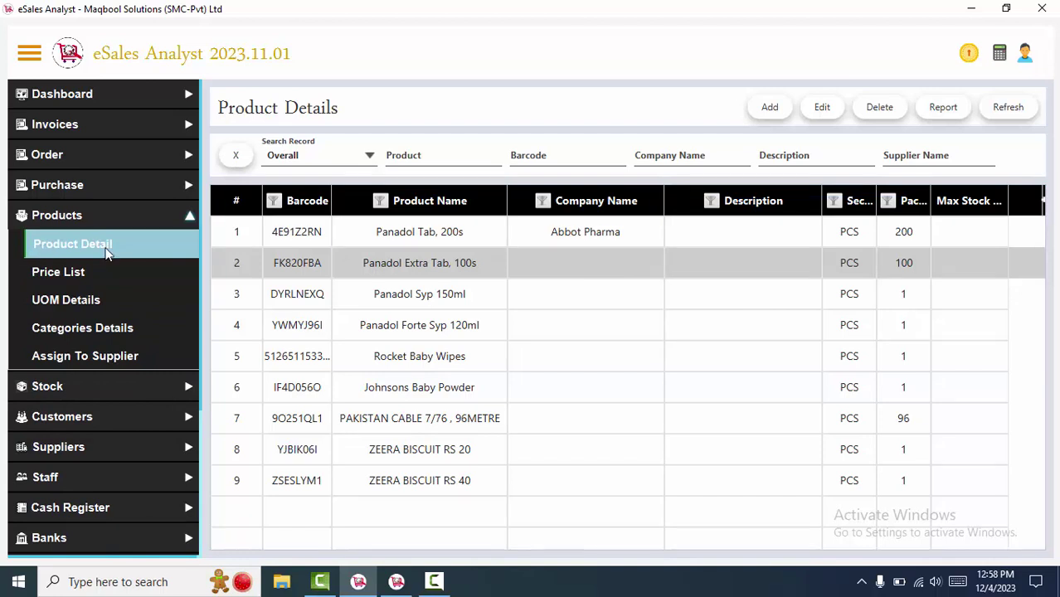
{"action": "left_click", "coordinate": [105, 244]}
{"action": "left_click", "coordinate": [296, 159]}
{"action": "left_click", "coordinate": [290, 306]}
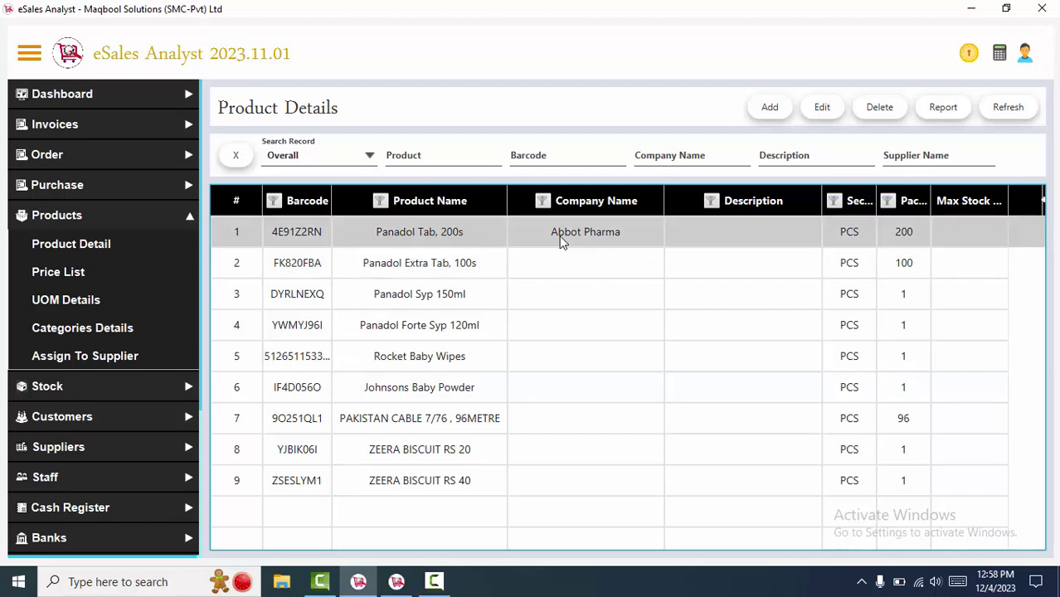
{"action": "left_click", "coordinate": [450, 164]}
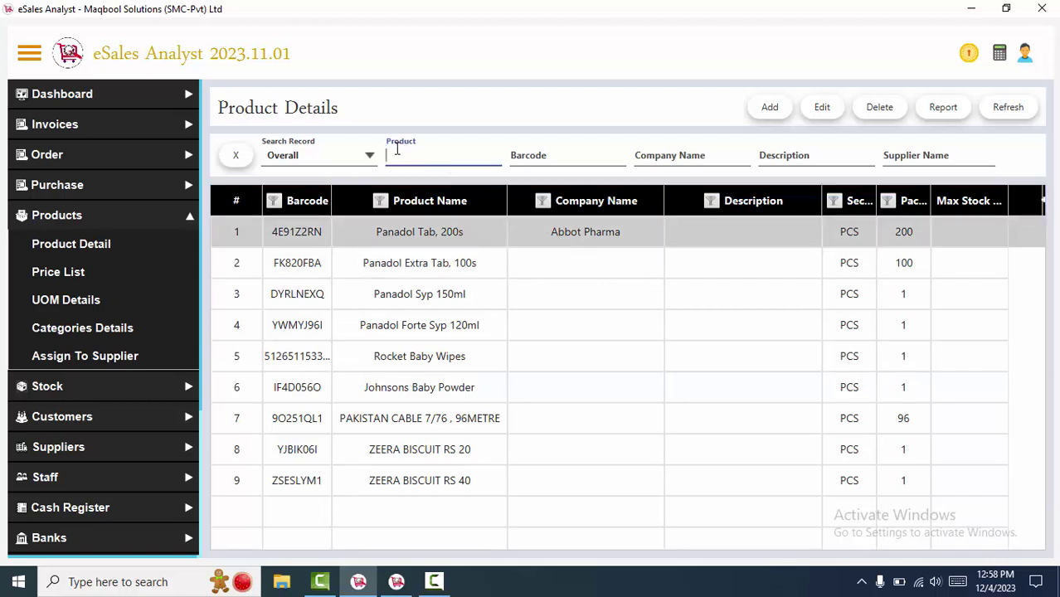
{"action": "left_click", "coordinate": [706, 164]}
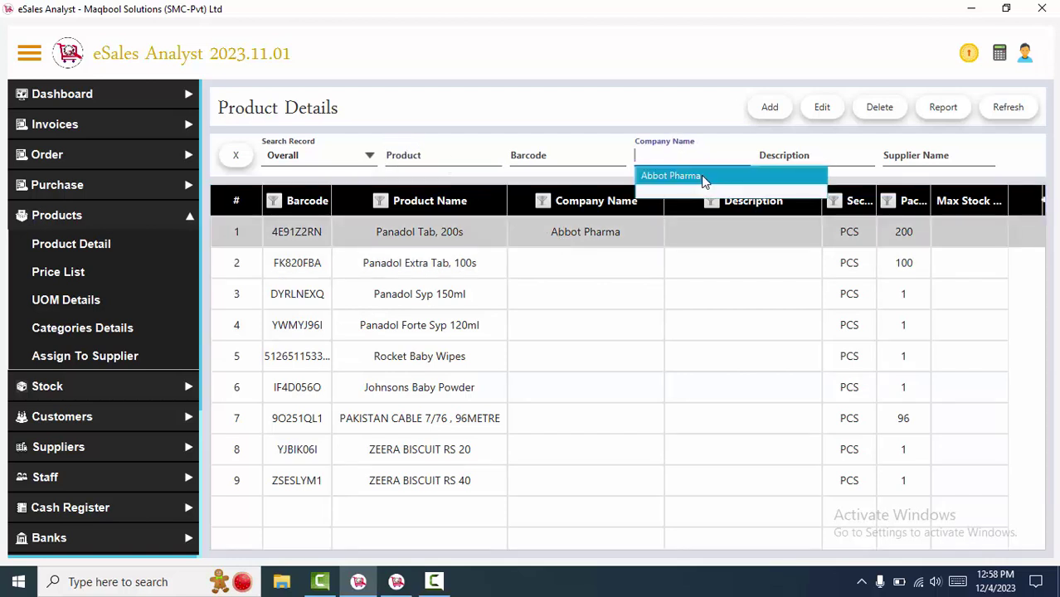
{"action": "left_click", "coordinate": [581, 388]}
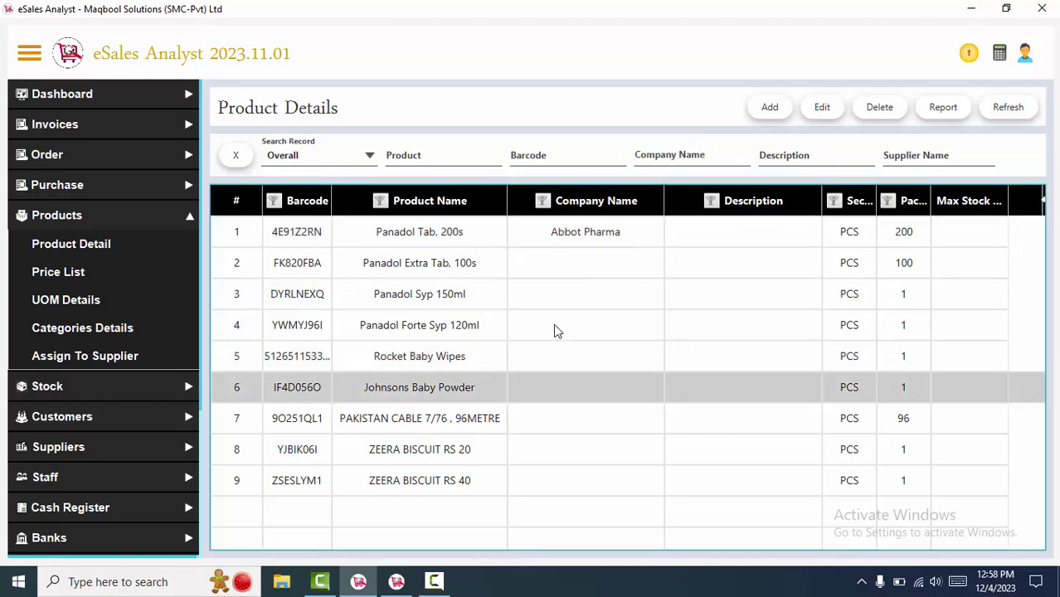
Open Panadol Tab, 200s for editing and set its batch number to inj 412
{"action": "left_click", "coordinate": [469, 234]}
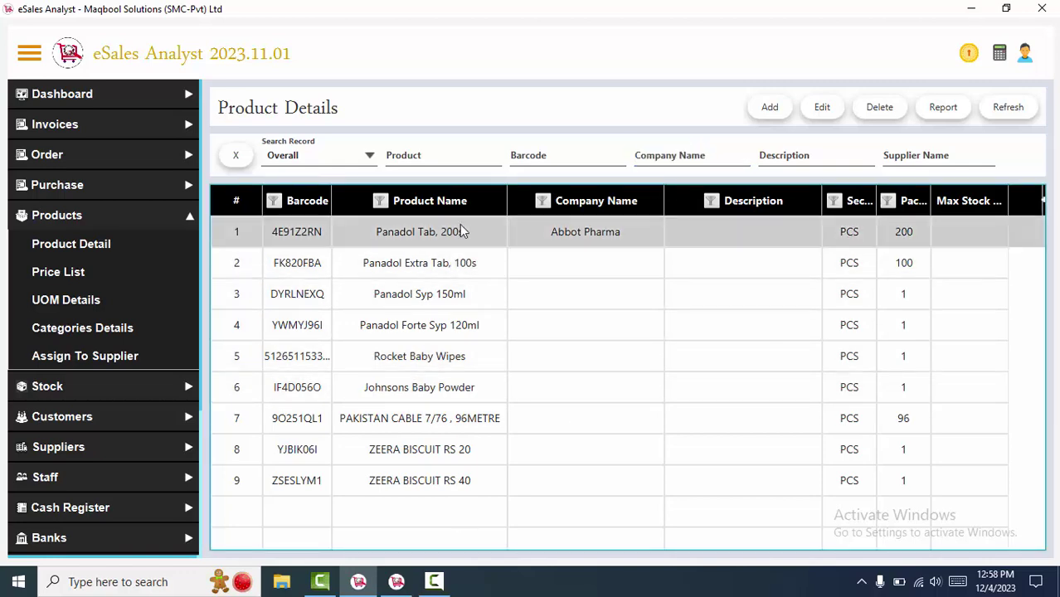
{"action": "left_click", "coordinate": [826, 108]}
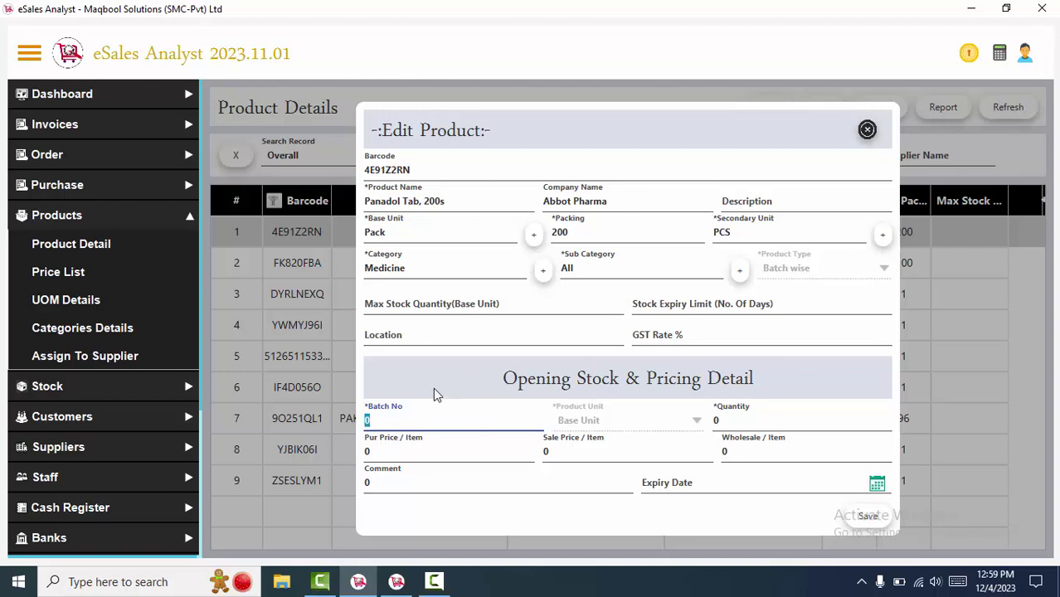
{"action": "left_click", "coordinate": [417, 410]}
{"action": "double_click", "coordinate": [417, 411]}
{"action": "type", "text": "inj 412"}
{"action": "left_click_drag", "start_coordinate": [420, 419], "coordinate": [345, 421]}
{"action": "left_click", "coordinate": [488, 422]}
Set the opening stock quantity to 4 and the purchase price per item to 190
{"action": "left_click", "coordinate": [754, 411]}
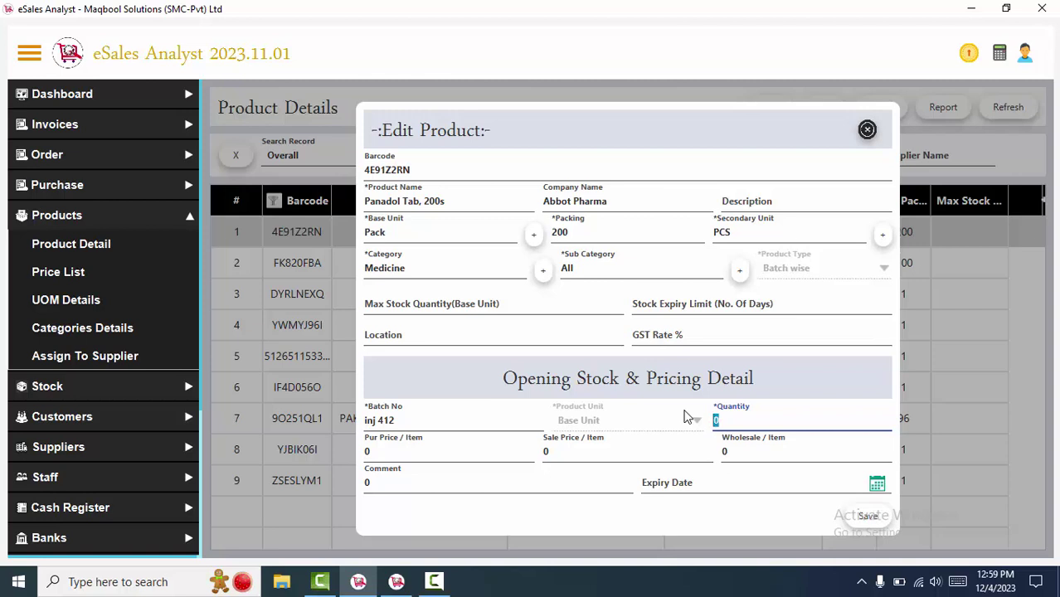
{"action": "type", "text": "3"}
{"action": "key", "text": "BackSpace"}
{"action": "type", "text": "4"}
{"action": "left_click", "coordinate": [496, 454]}
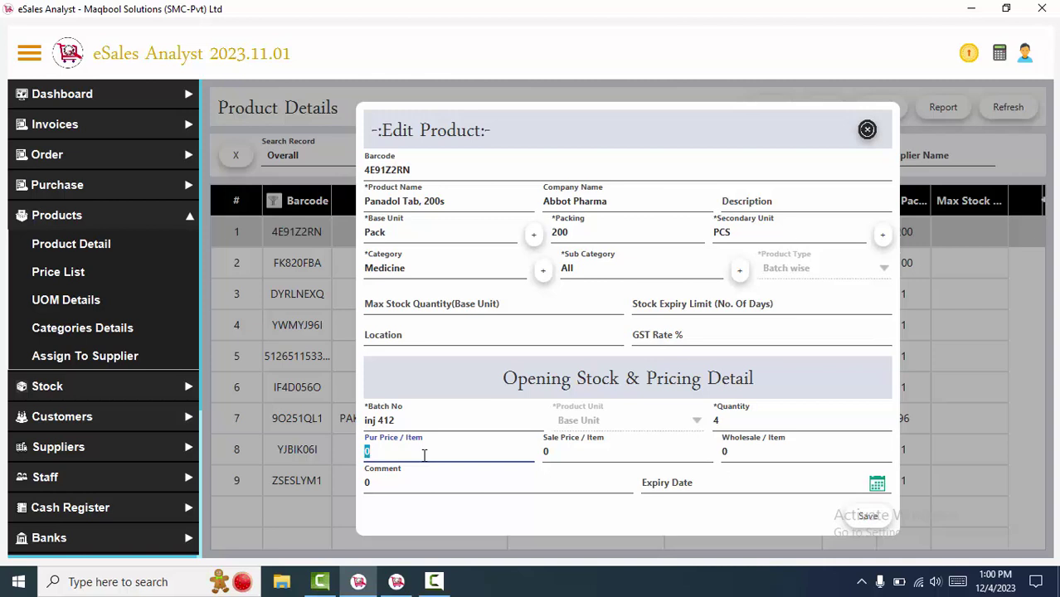
{"action": "type", "text": "10"}
{"action": "key", "text": "BackSpace"}
{"action": "type", "text": "90"}
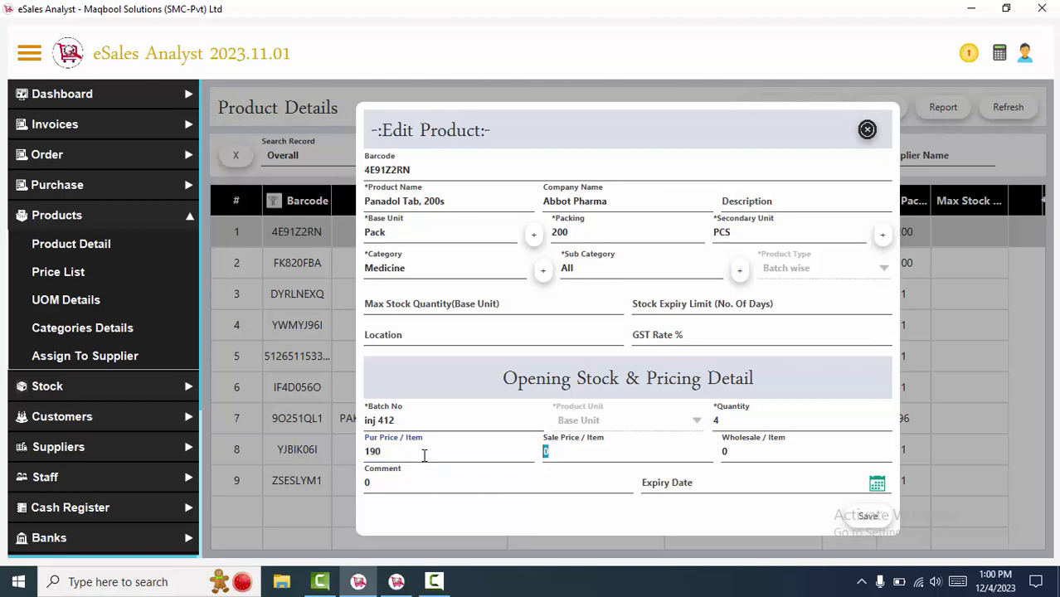
Set the sale price per item to 260
{"action": "key", "text": "Tab"}
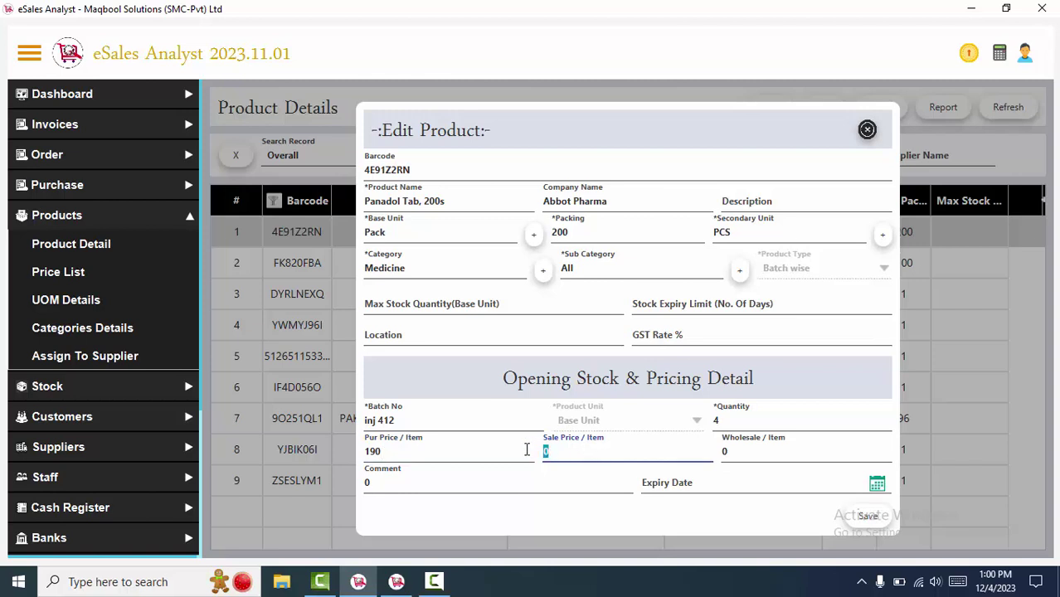
{"action": "type", "text": "260"}
{"action": "double_click", "coordinate": [581, 449]}
Set the wholesale price per item to 230 in the pricing details
{"action": "left_click_drag", "start_coordinate": [753, 450], "coordinate": [672, 450]}
{"action": "left_click", "coordinate": [435, 474]}
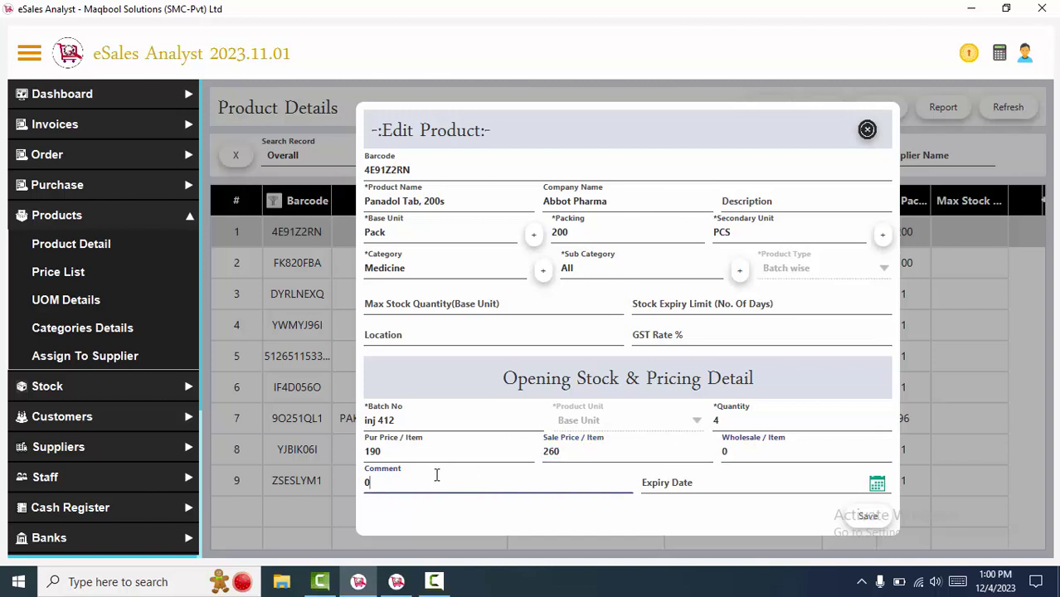
{"action": "left_click_drag", "start_coordinate": [479, 478], "coordinate": [291, 484]}
{"action": "left_click_drag", "start_coordinate": [814, 457], "coordinate": [709, 450]}
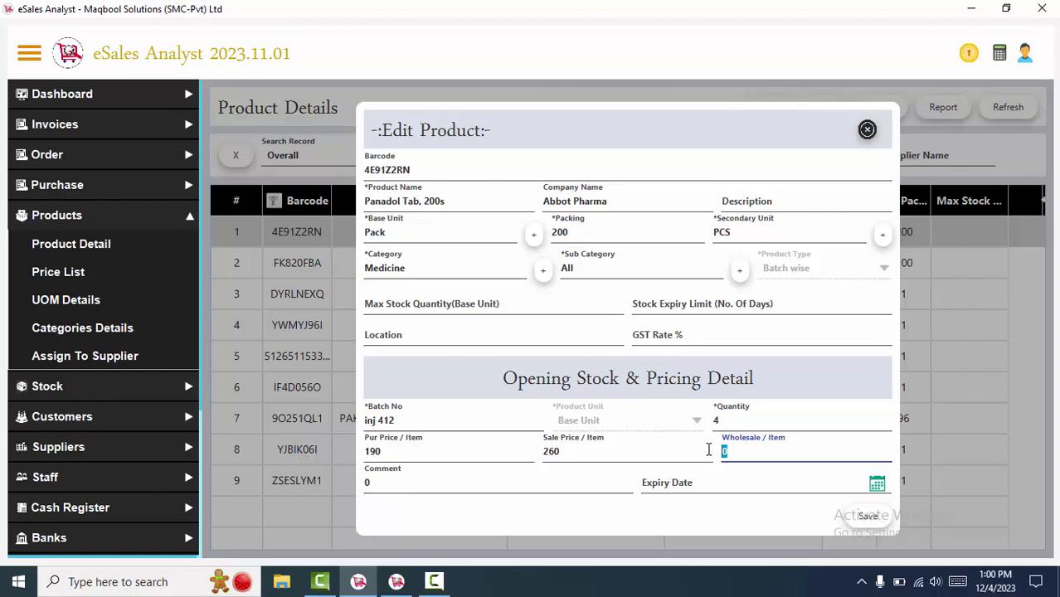
{"action": "double_click", "coordinate": [659, 452]}
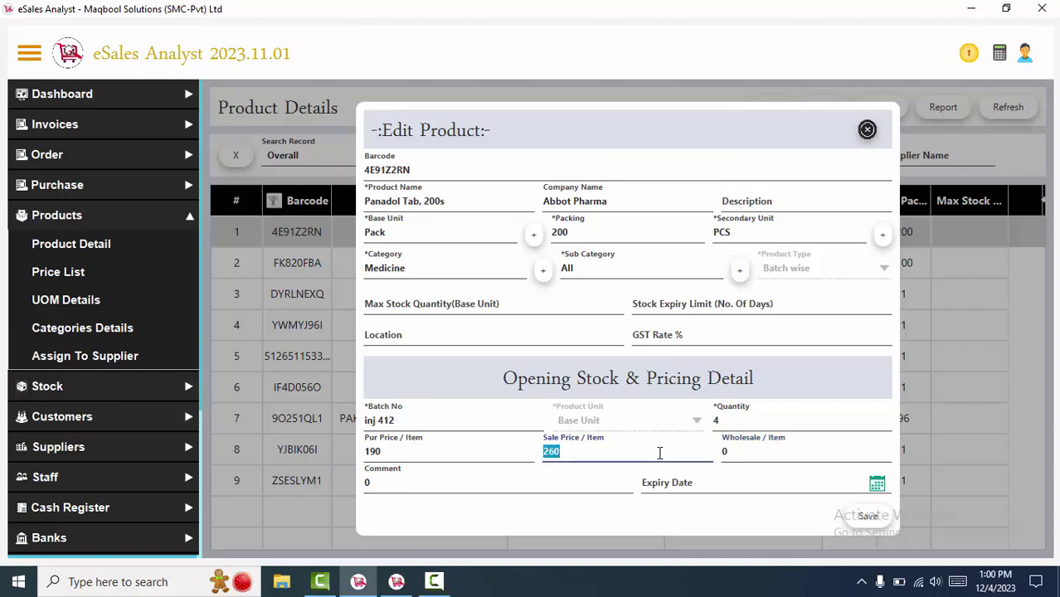
{"action": "left_click", "coordinate": [737, 453]}
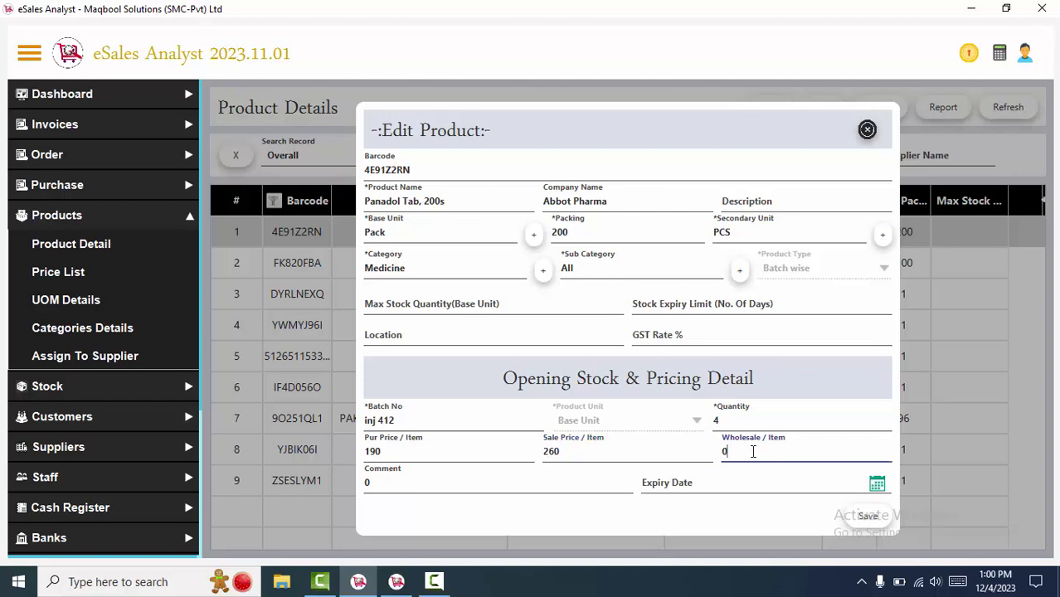
{"action": "left_click_drag", "start_coordinate": [753, 451], "coordinate": [703, 451]}
{"action": "type", "text": "230"}
{"action": "key", "text": "shift+Tab"}
{"action": "left_click", "coordinate": [658, 453]}
Enter 220 as the comment for the product's opening stock
{"action": "key", "text": "Tab"}
{"action": "key", "text": "Tab"}
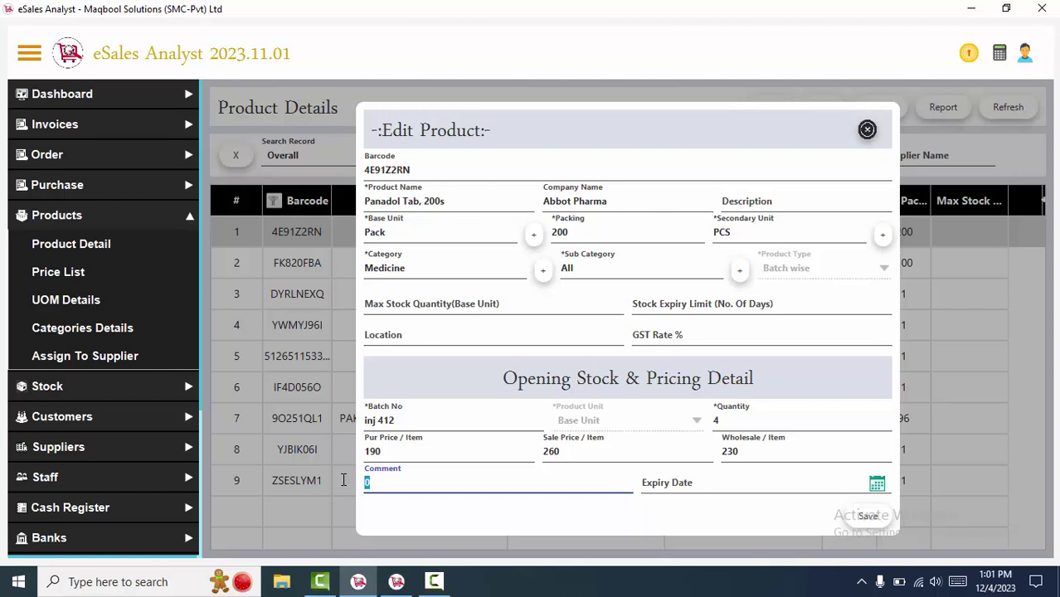
{"action": "type", "text": "220"}
{"action": "key", "text": "Tab"}
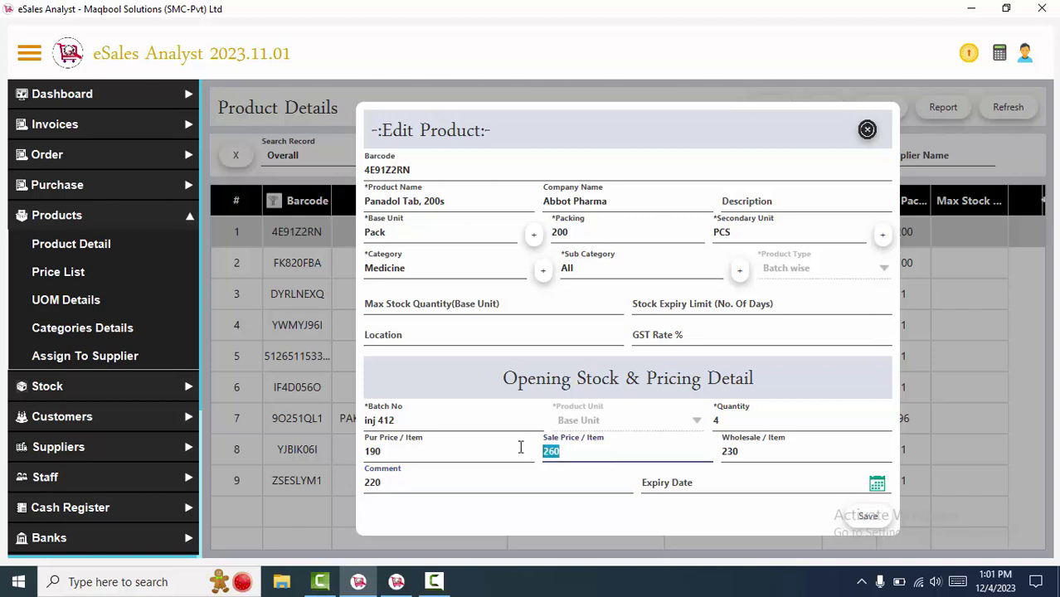
{"action": "key", "text": "Tab"}
{"action": "key", "text": "Tab"}
{"action": "left_click", "coordinate": [402, 489]}
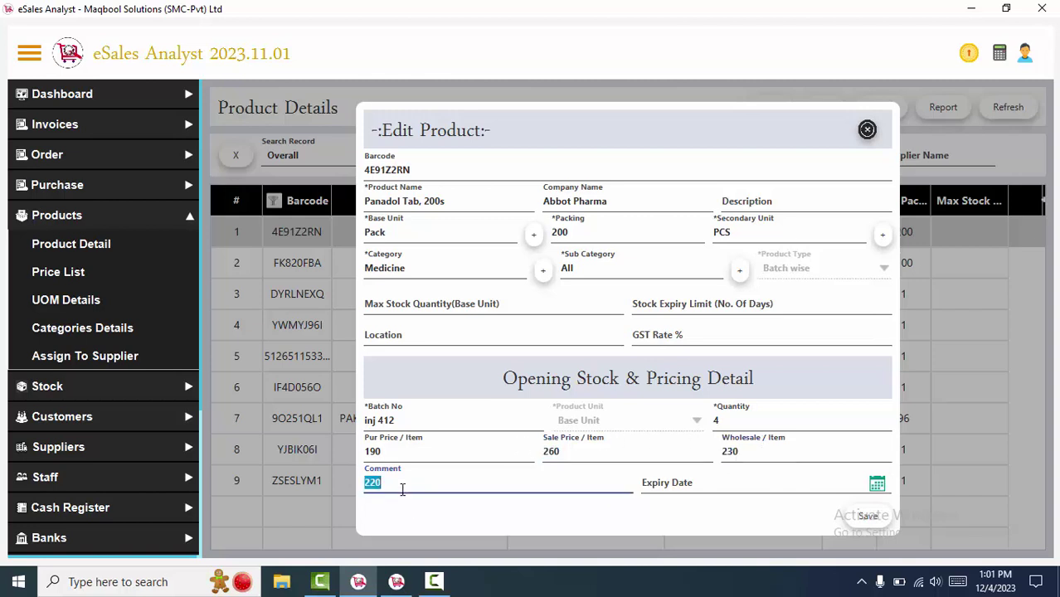
{"action": "double_click", "coordinate": [383, 482]}
Change the sale price per item to 300
{"action": "left_click", "coordinate": [595, 448]}
{"action": "type", "text": "3"}
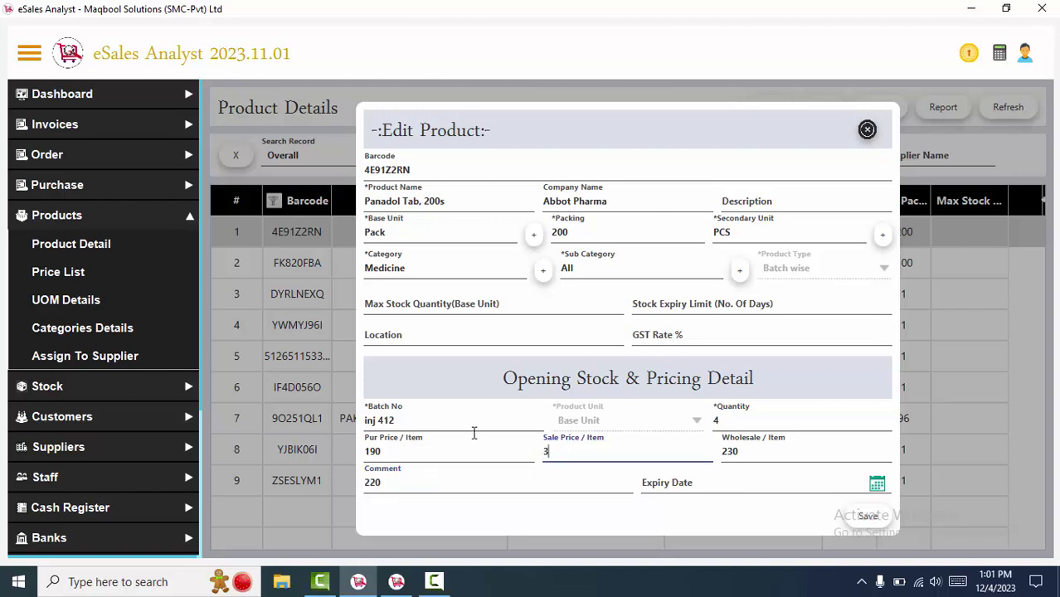
{"action": "type", "text": "00"}
{"action": "key", "text": "ctrl+a"}
Replace the comment on the product's opening stock with 490
{"action": "left_click", "coordinate": [469, 471]}
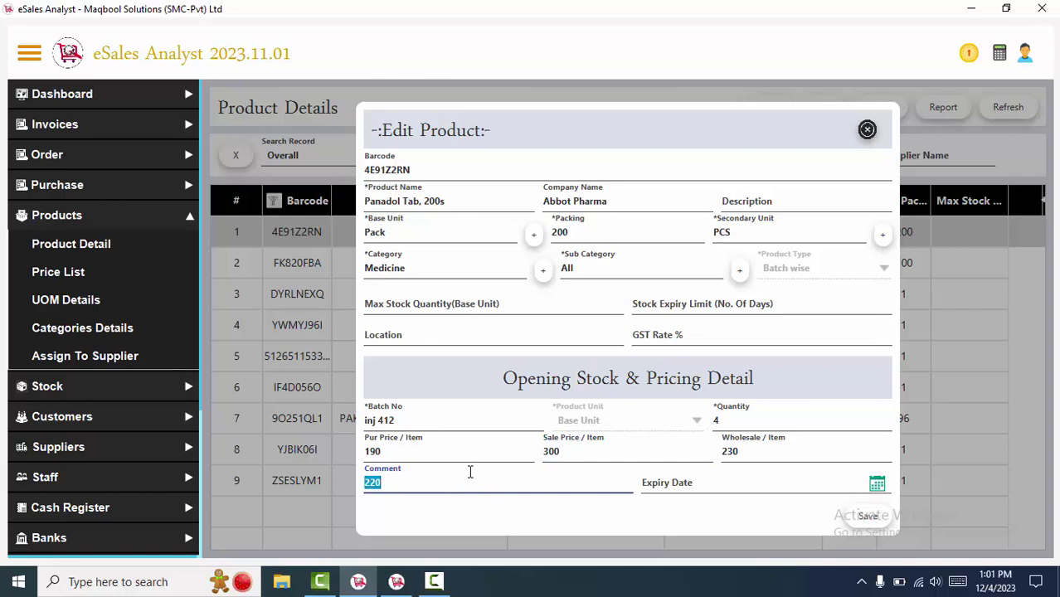
{"action": "type", "text": "590"}
{"action": "key", "text": "BackSpace"}
{"action": "key", "text": "BackSpace"}
{"action": "key", "text": "BackSpace"}
{"action": "type", "text": "490"}
{"action": "left_click_drag", "start_coordinate": [469, 472], "coordinate": [331, 471]}
{"action": "left_click", "coordinate": [411, 477]}
{"action": "left_click_drag", "start_coordinate": [378, 477], "coordinate": [362, 481]}
Set the batch's expiry date to 10/05/2024 and save the edited product
{"action": "left_click", "coordinate": [754, 455]}
{"action": "left_click", "coordinate": [589, 478]}
{"action": "key", "text": "Tab"}
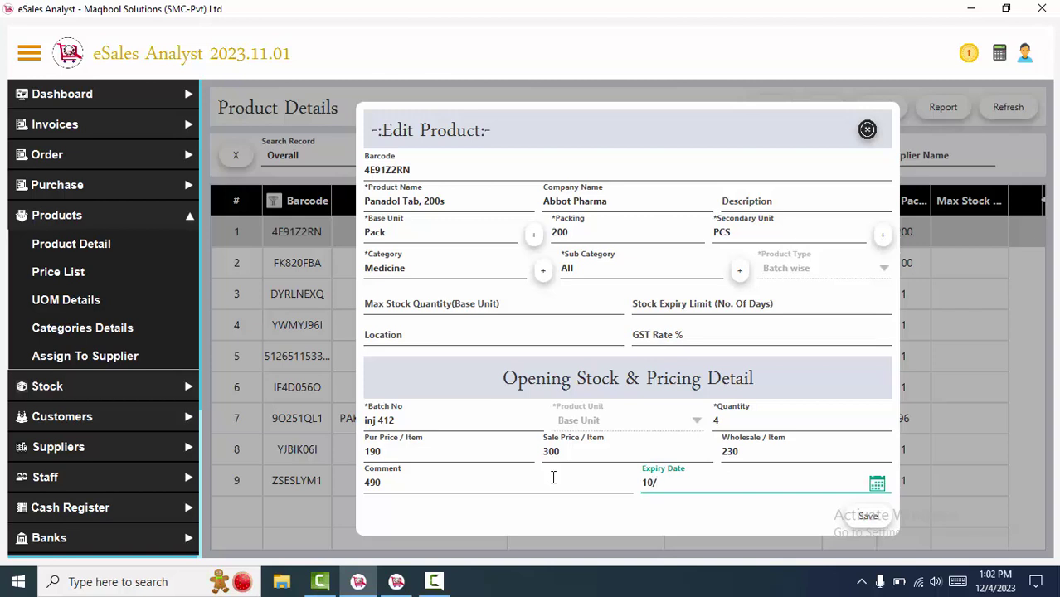
{"action": "type", "text": "05/2024"}
{"action": "left_click_drag", "start_coordinate": [703, 489], "coordinate": [641, 483]}
{"action": "left_click", "coordinate": [649, 502]}
{"action": "left_click", "coordinate": [661, 510]}
{"action": "double_click", "coordinate": [663, 483]}
{"action": "left_click", "coordinate": [691, 522]}
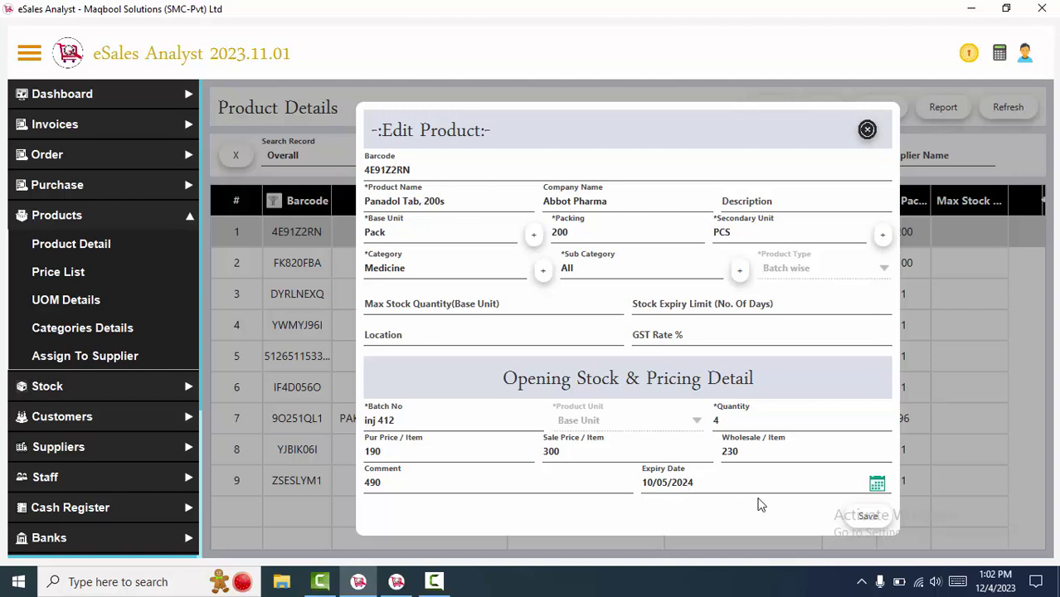
{"action": "left_click", "coordinate": [867, 517]}
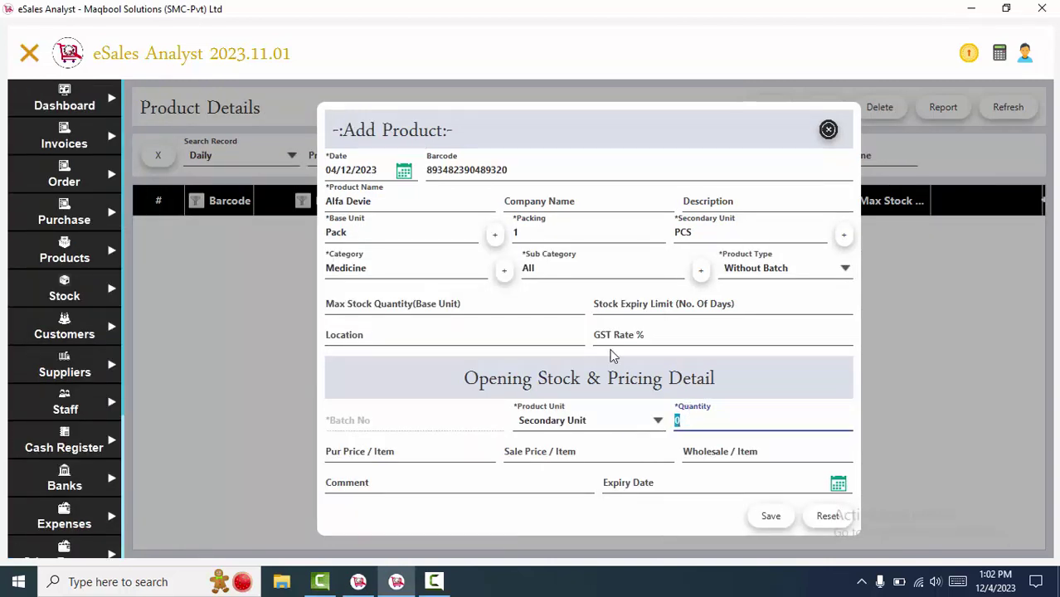
Set the opening stock quantity to 20 and go through the price, comment and product unit fields
{"action": "left_click", "coordinate": [388, 196]}
{"action": "left_click", "coordinate": [738, 420]}
{"action": "left_click", "coordinate": [404, 454]}
{"action": "left_click", "coordinate": [528, 454]}
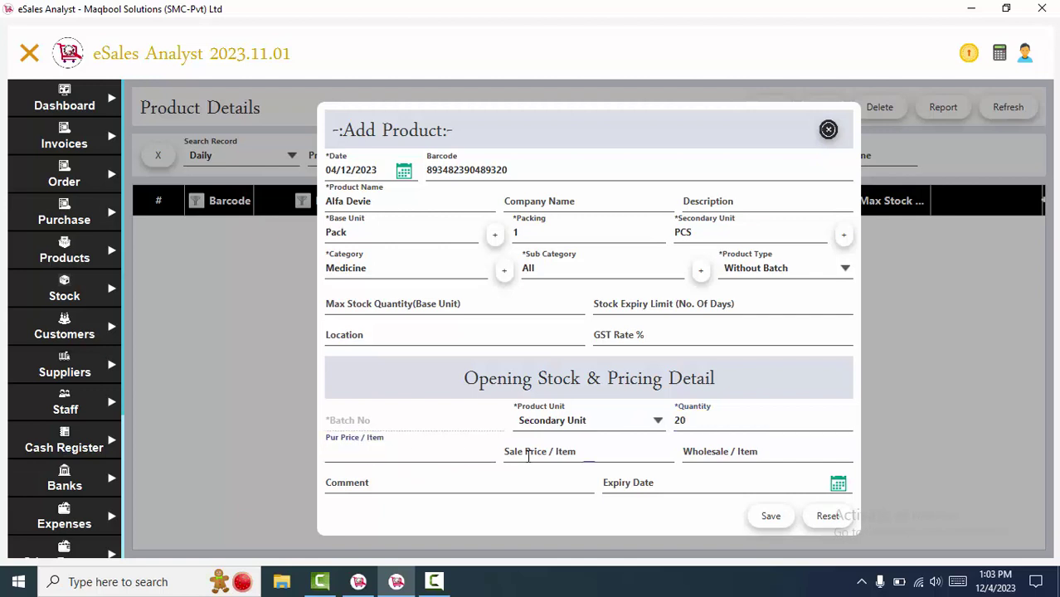
{"action": "left_click", "coordinate": [730, 453]}
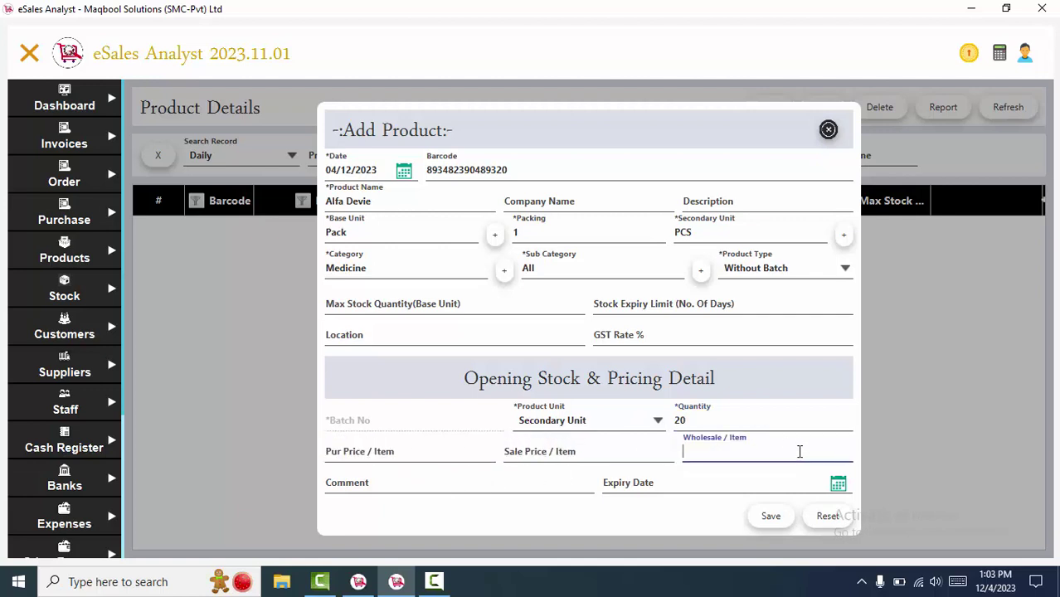
{"action": "left_click", "coordinate": [439, 490]}
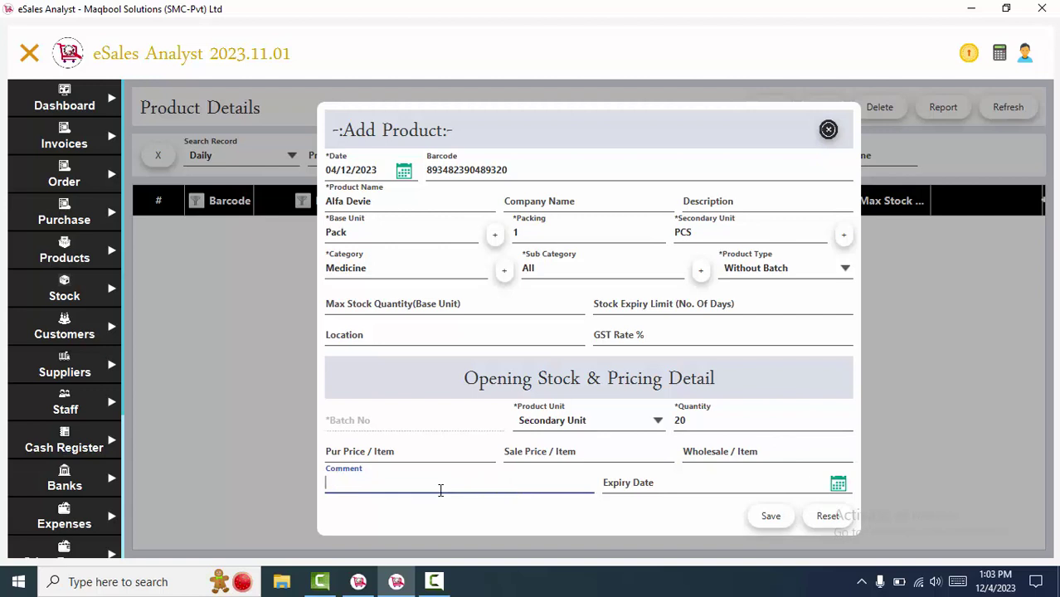
{"action": "left_click", "coordinate": [662, 518]}
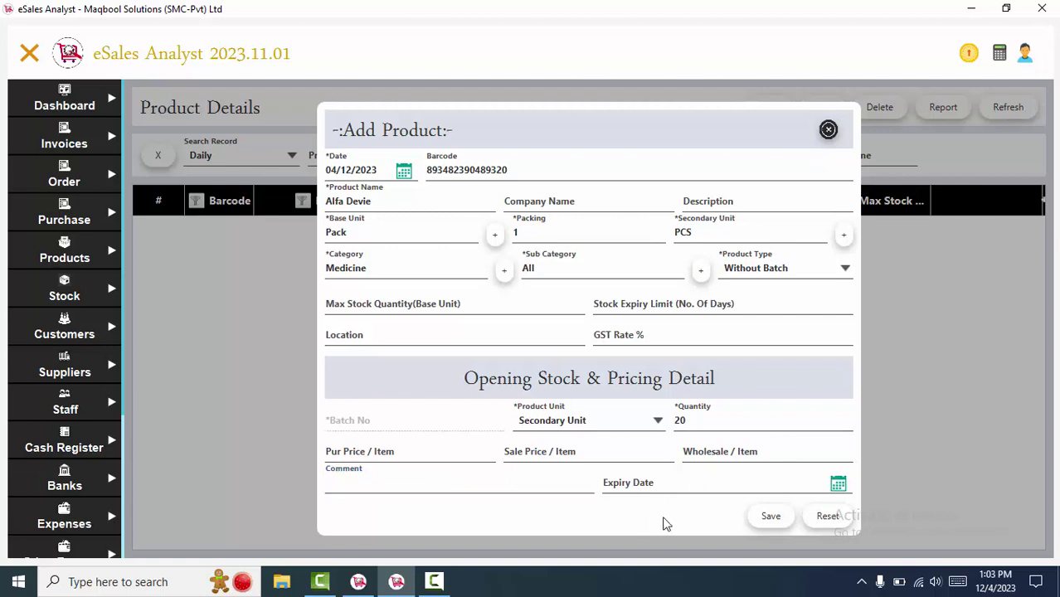
{"action": "left_click", "coordinate": [583, 424]}
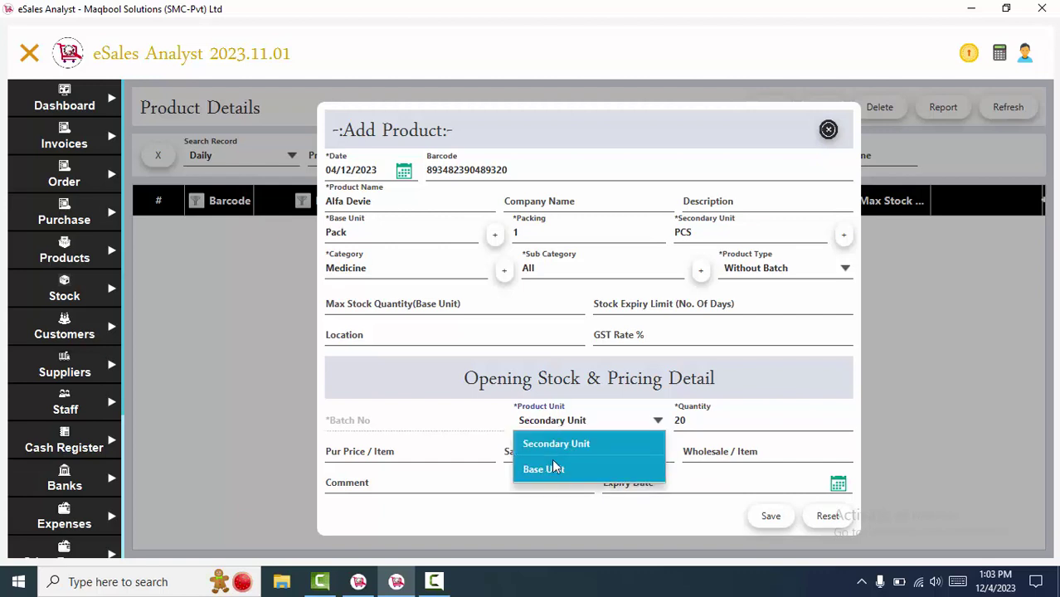
{"action": "left_click", "coordinate": [557, 510]}
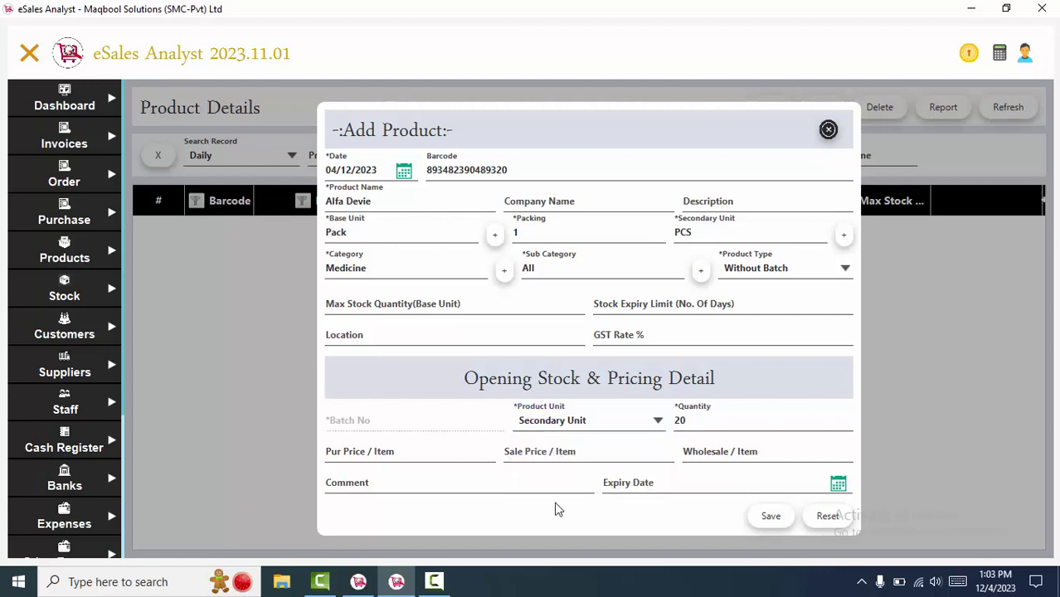
Change the product name to ZEESHAN CABLE 76S and set its packing to 76
{"action": "left_click", "coordinate": [542, 232]}
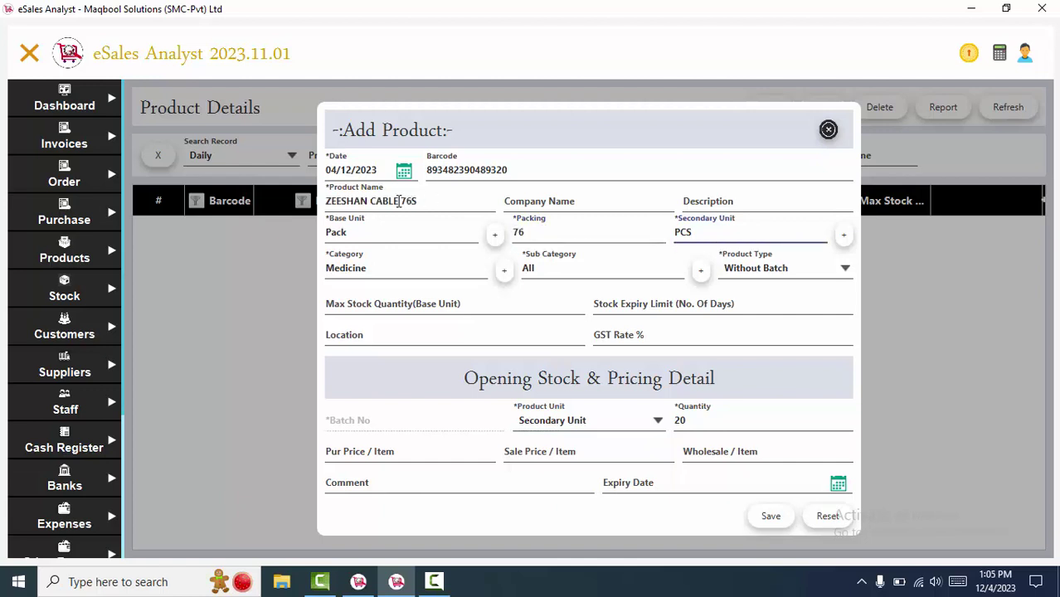
{"action": "left_click_drag", "start_coordinate": [403, 201], "coordinate": [431, 203]}
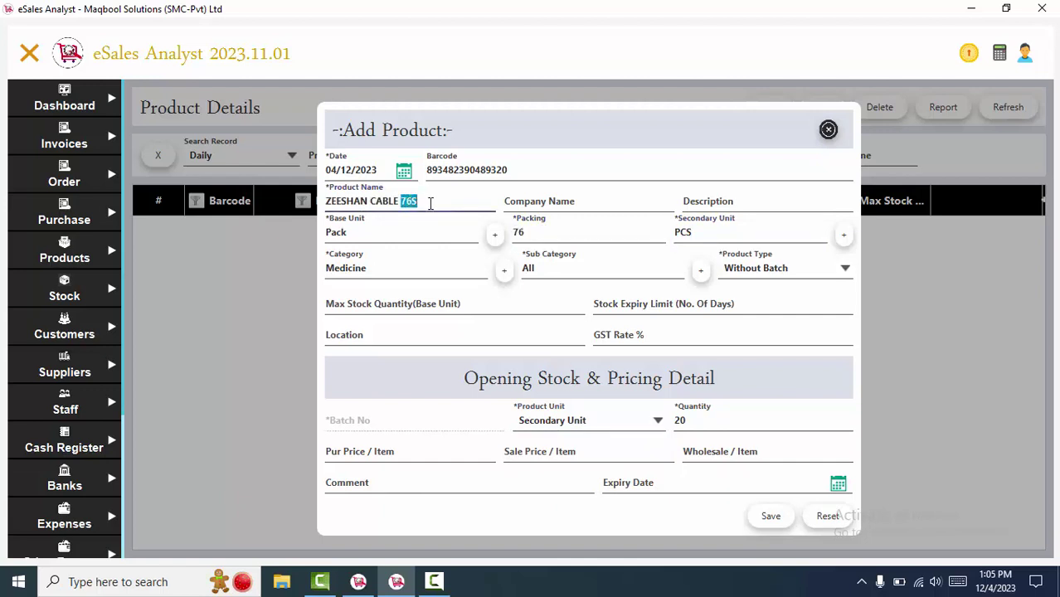
{"action": "left_click", "coordinate": [677, 425]}
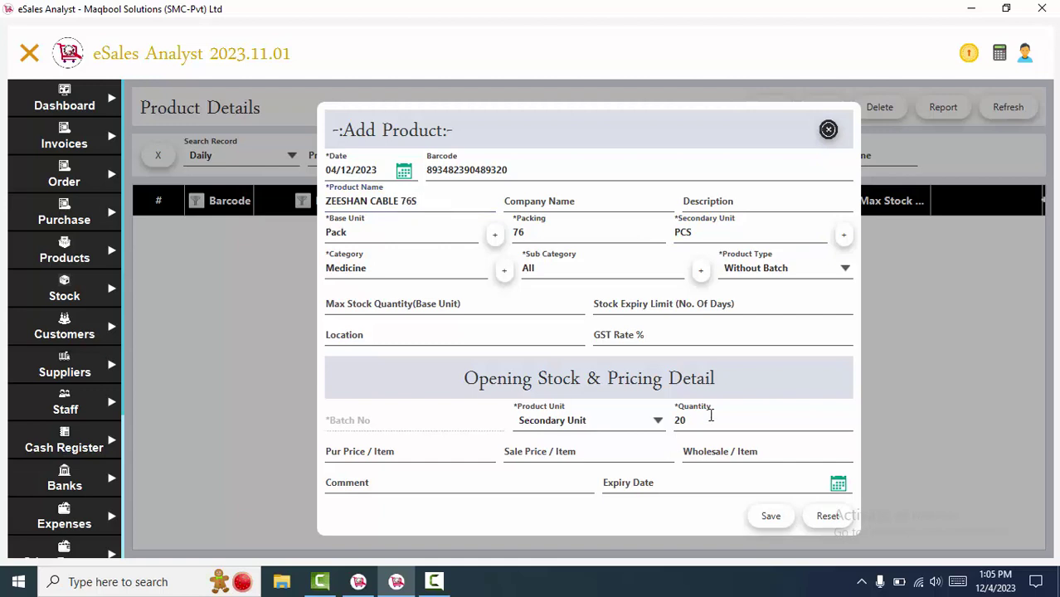
Switch the opening stock's product unit to Base Unit and back to Secondary Unit
{"action": "left_click", "coordinate": [567, 422]}
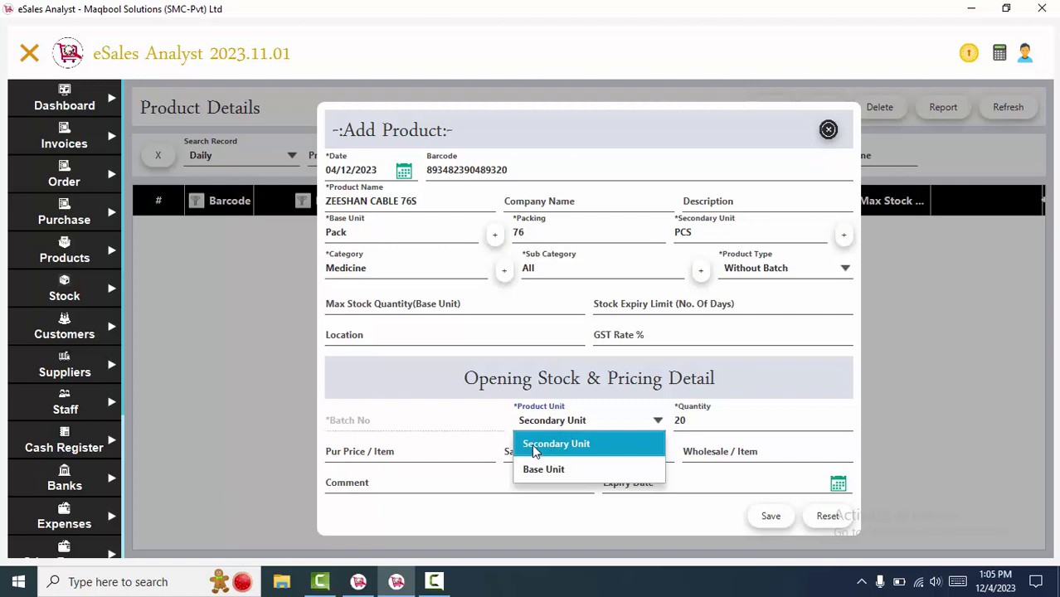
{"action": "left_click", "coordinate": [541, 469]}
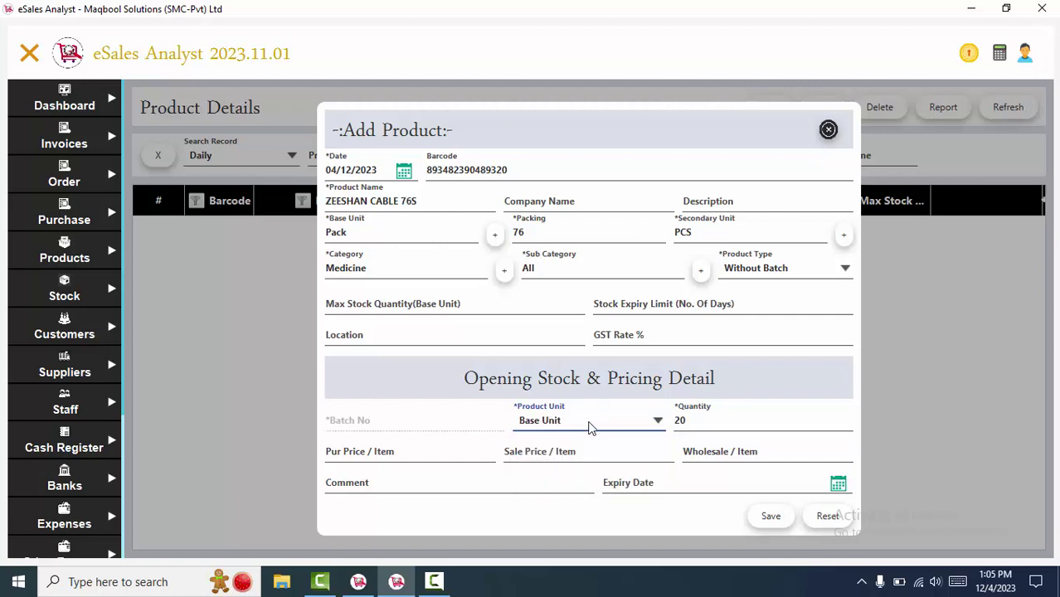
{"action": "left_click", "coordinate": [441, 452]}
{"action": "left_click", "coordinate": [506, 459]}
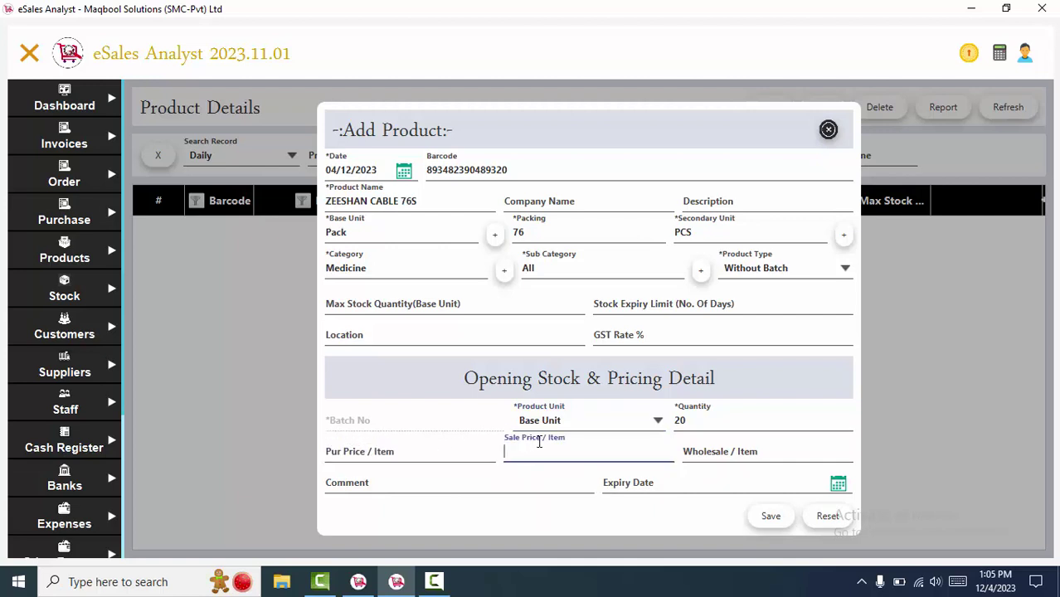
{"action": "left_click", "coordinate": [559, 423]}
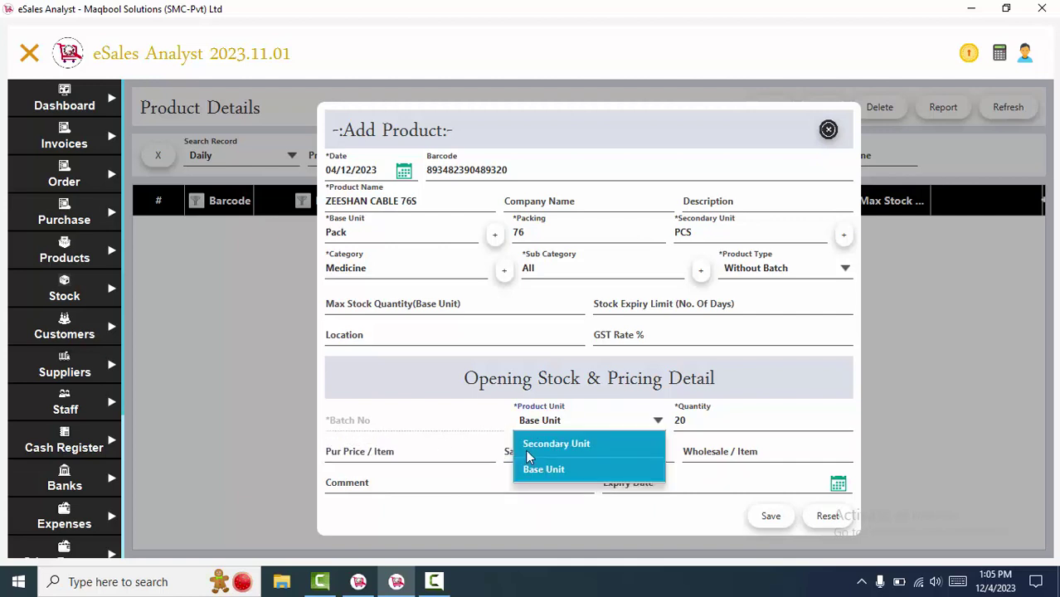
{"action": "left_click", "coordinate": [534, 455]}
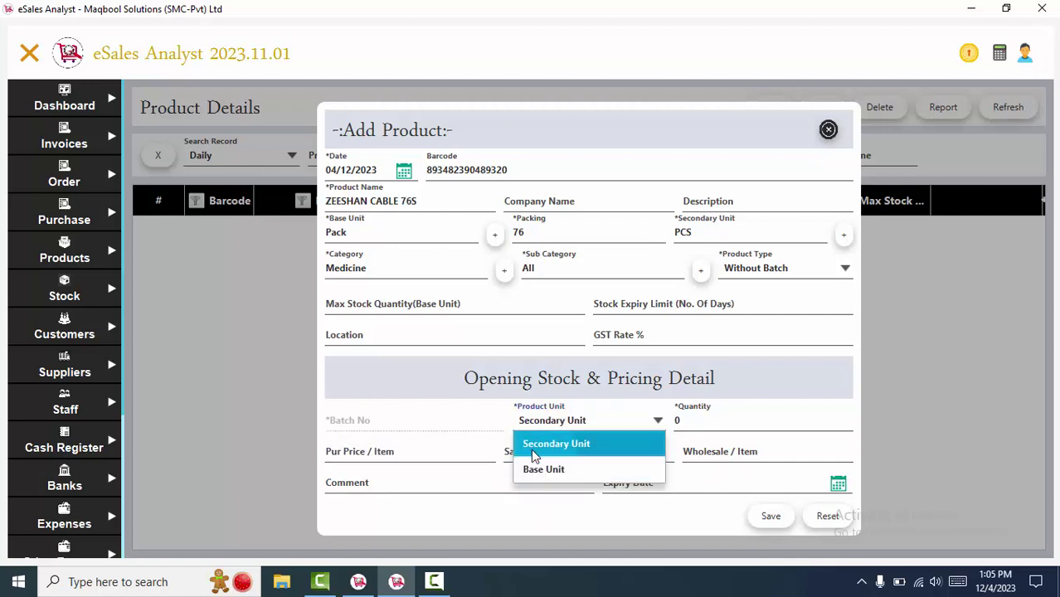
Set the opening stock's product unit to Base Unit with a quantity of 4
{"action": "left_click", "coordinate": [736, 224]}
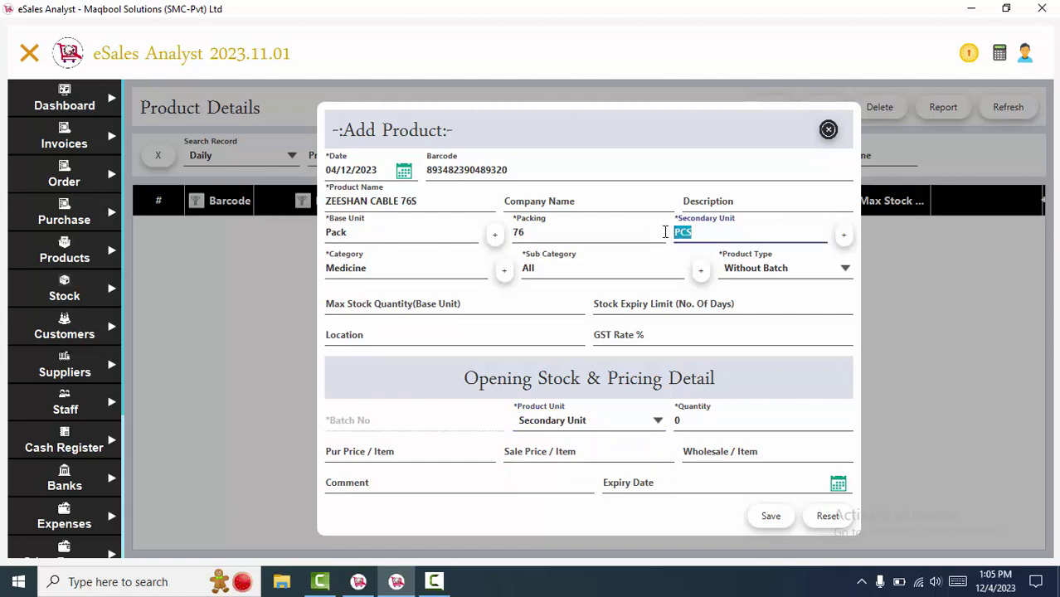
{"action": "left_click", "coordinate": [575, 431]}
{"action": "left_click", "coordinate": [570, 466]}
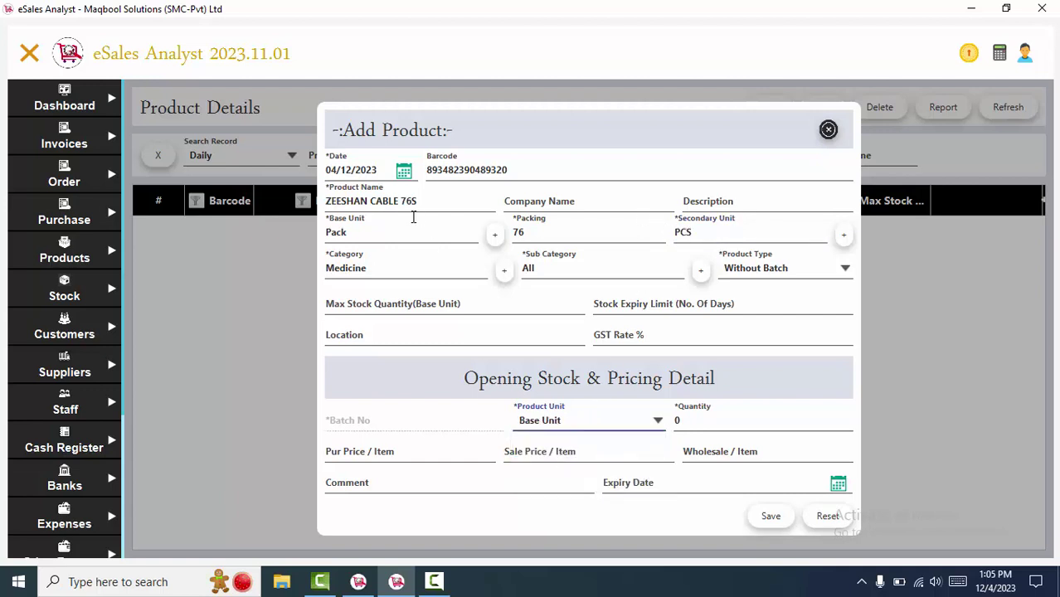
{"action": "left_click", "coordinate": [367, 228]}
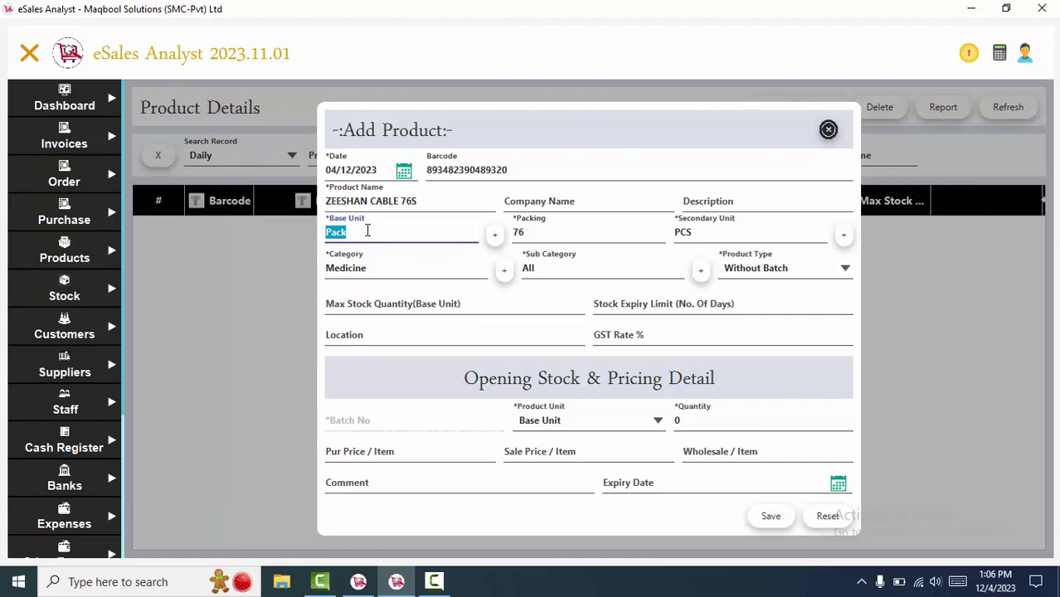
{"action": "left_click", "coordinate": [710, 237]}
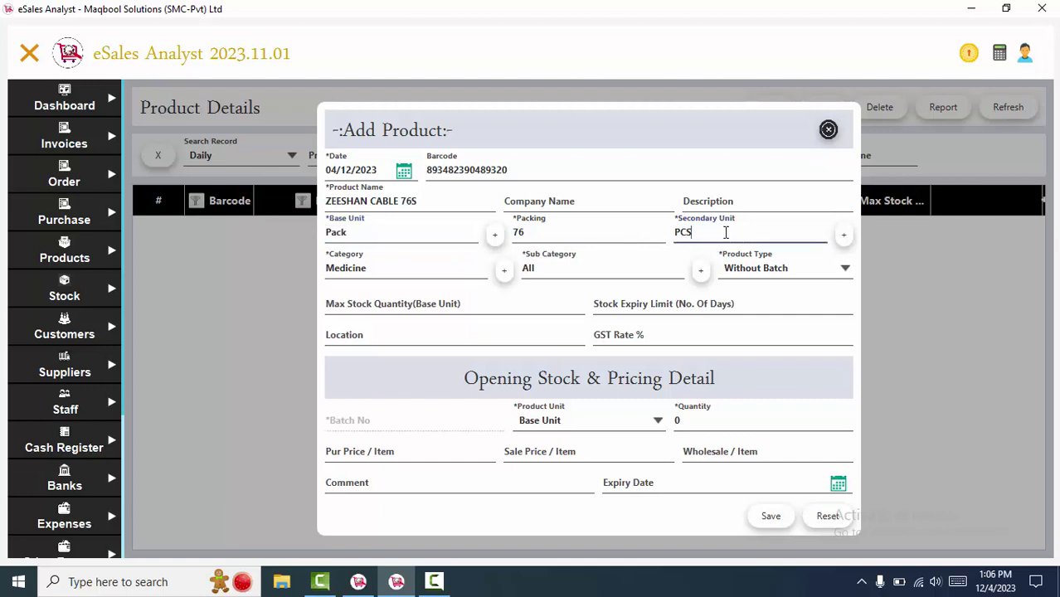
{"action": "left_click", "coordinate": [705, 238]}
{"action": "left_click", "coordinate": [725, 420]}
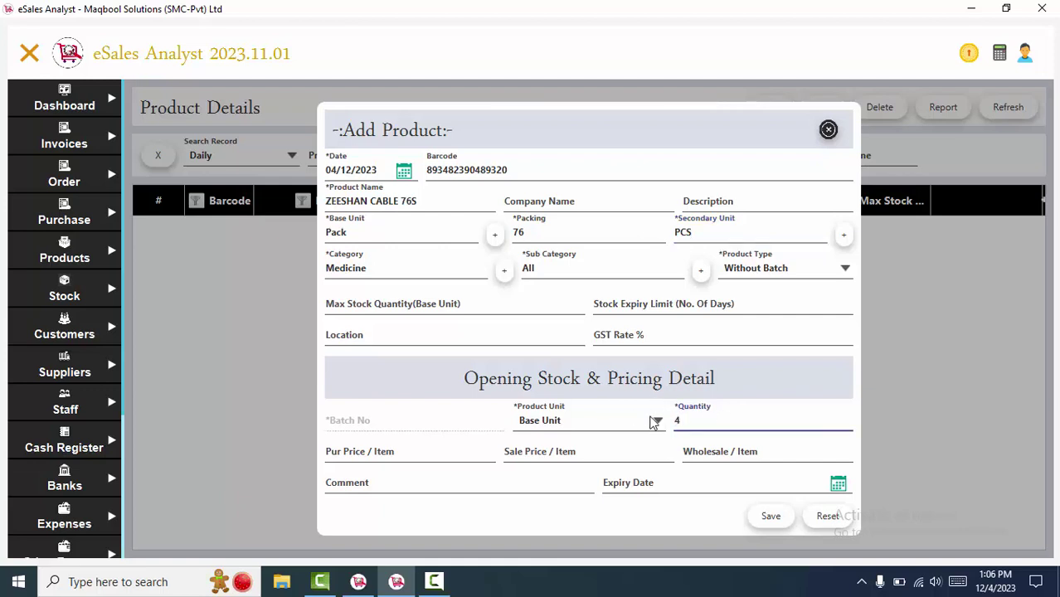
{"action": "left_click", "coordinate": [721, 419]}
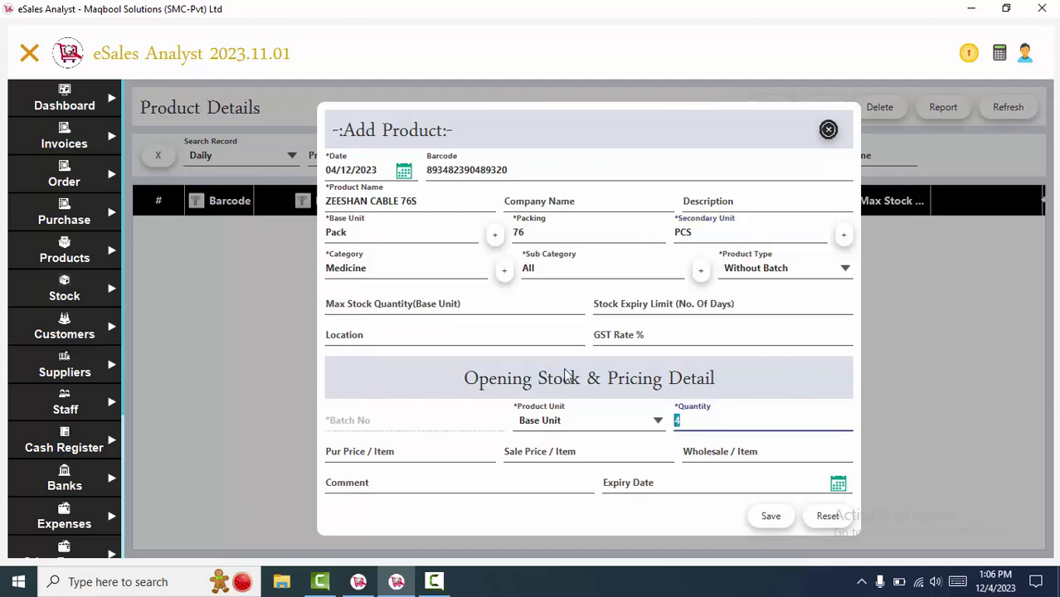
{"action": "left_click", "coordinate": [416, 235]}
Enter a purchase price of 1500 and a sale price of 2500 per item
{"action": "left_click", "coordinate": [374, 459]}
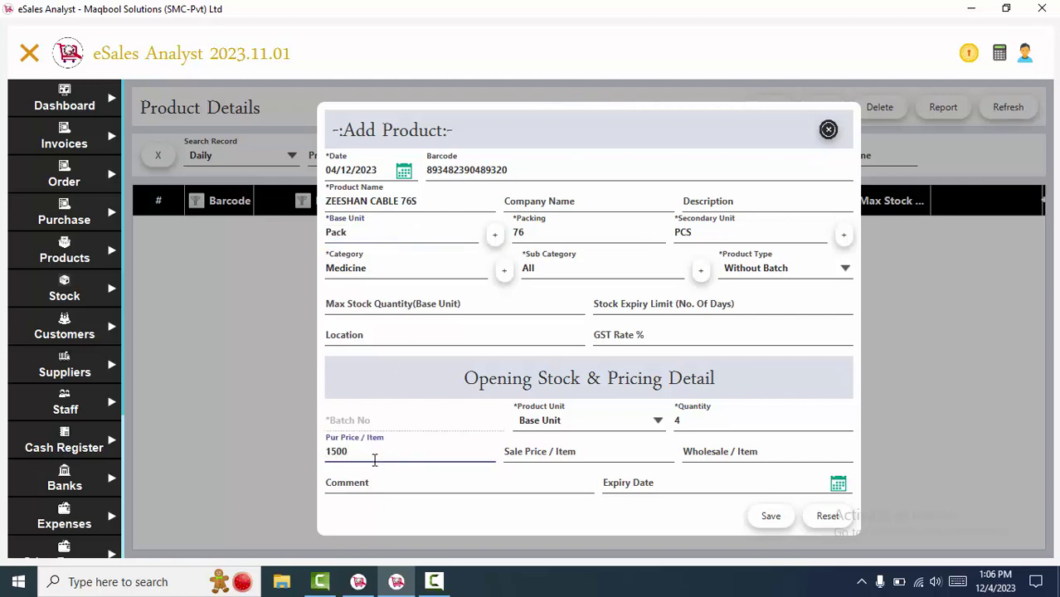
{"action": "key", "text": "Tab"}
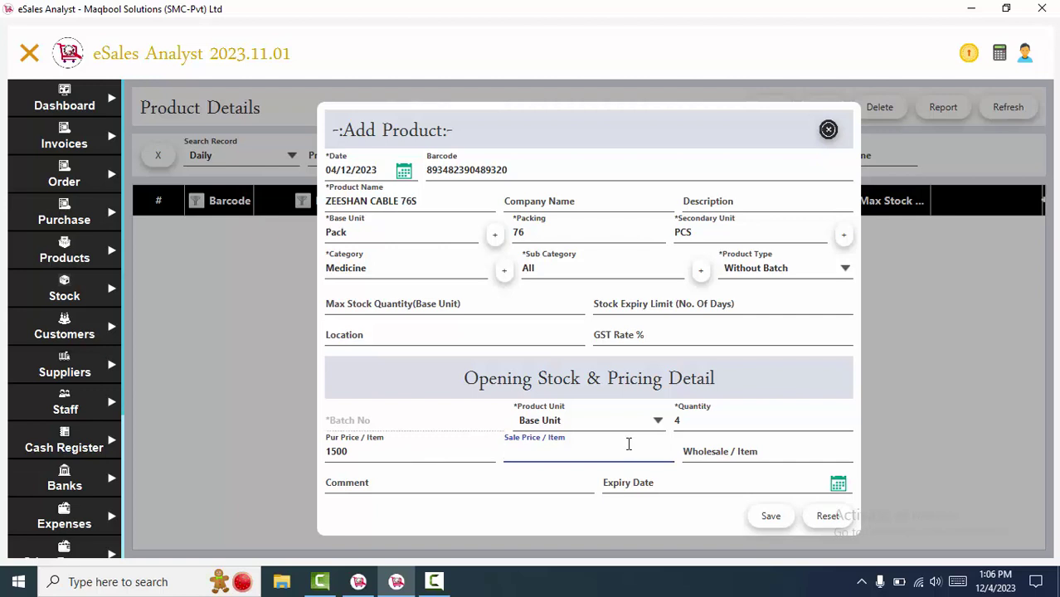
{"action": "type", "text": "2500"}
{"action": "key", "text": "Tab"}
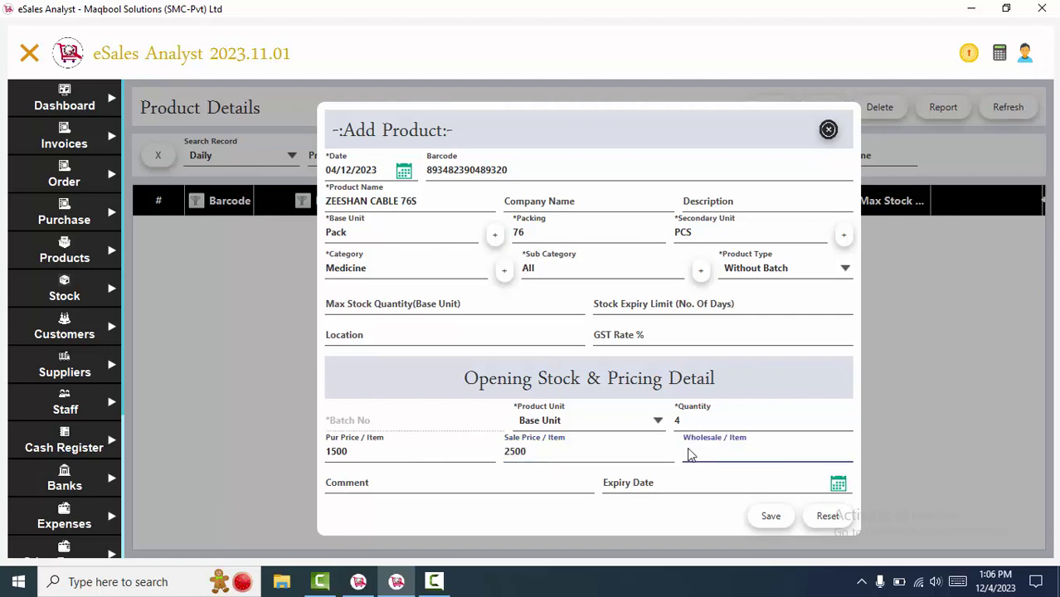
{"action": "left_click", "coordinate": [416, 492]}
Set the opening stock's product unit to Secondary Unit with a quantity of 150
{"action": "left_click", "coordinate": [562, 423]}
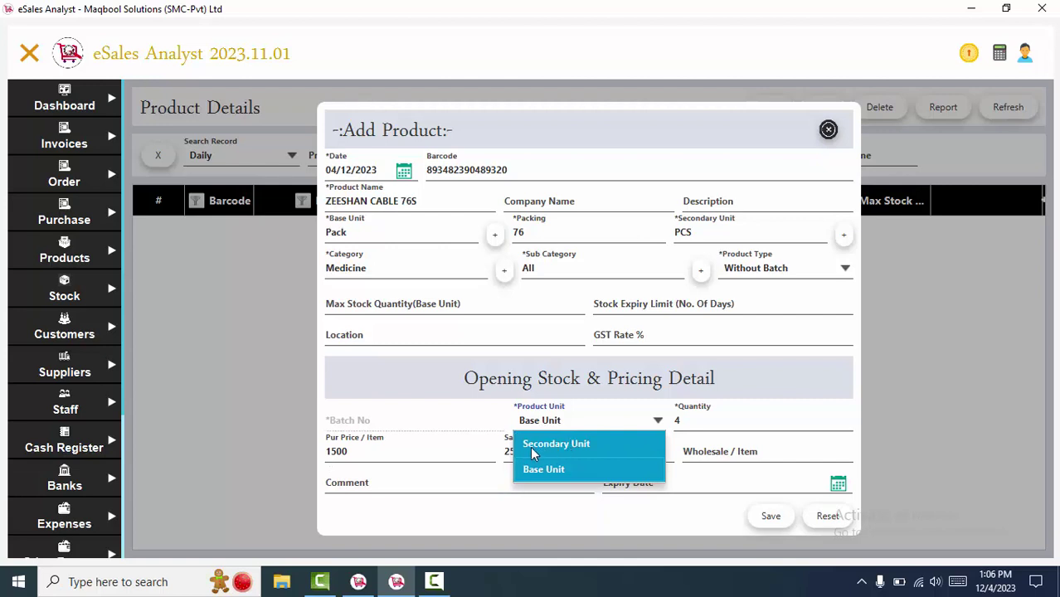
{"action": "left_click", "coordinate": [533, 445]}
{"action": "left_click", "coordinate": [682, 419]}
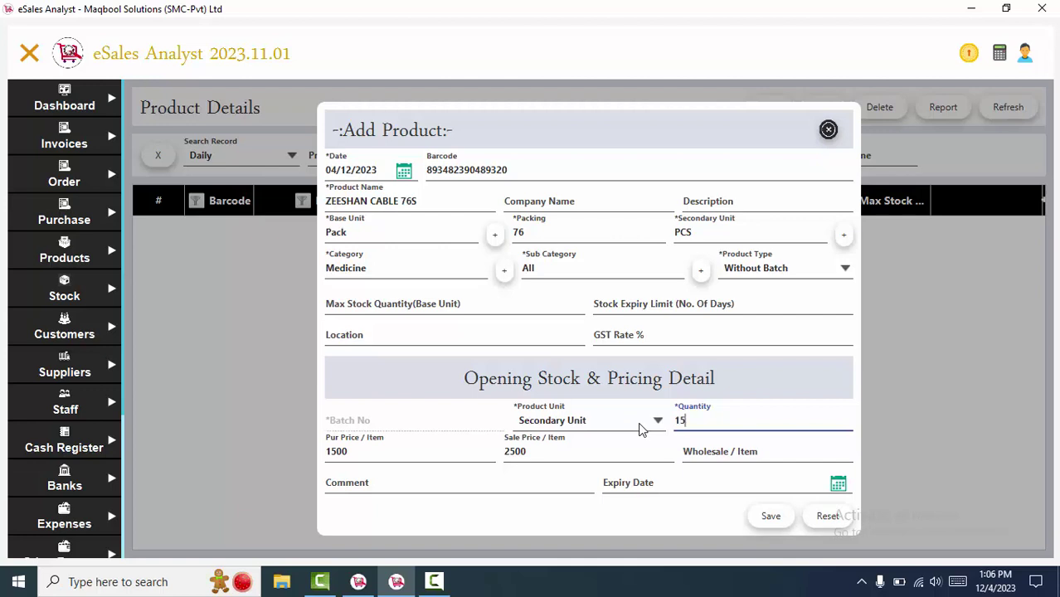
{"action": "left_click", "coordinate": [696, 231]}
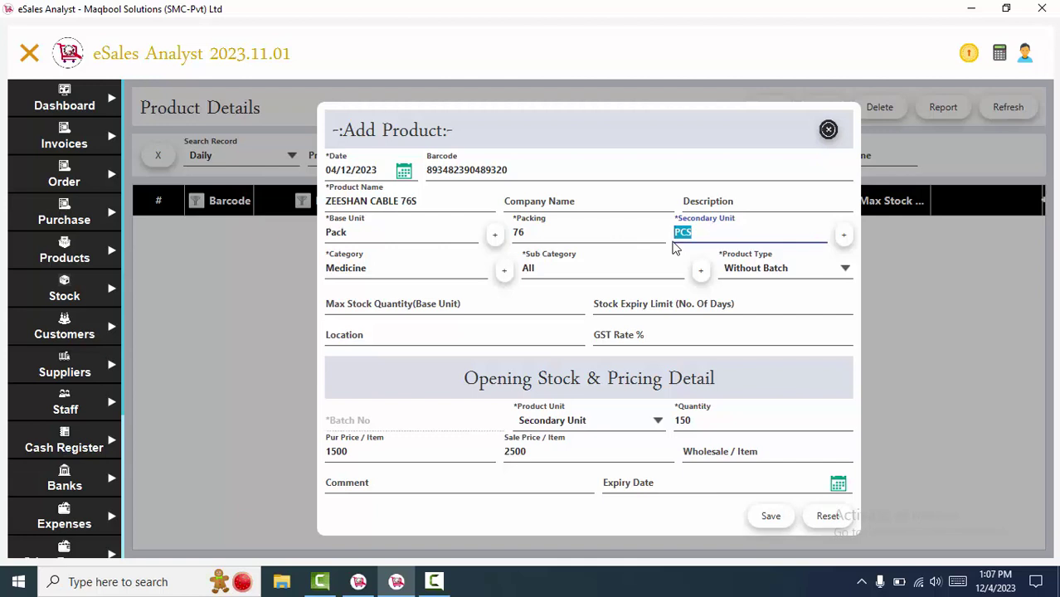
{"action": "left_click", "coordinate": [754, 422]}
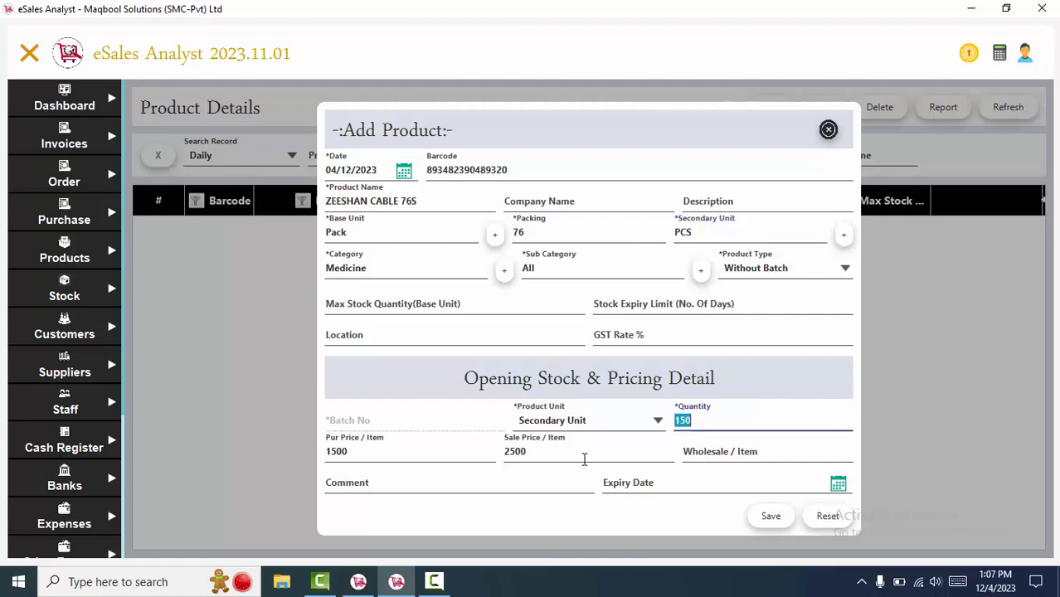
Set the purchase price to 100 and the sale price to 250 per item
{"action": "left_click", "coordinate": [470, 454]}
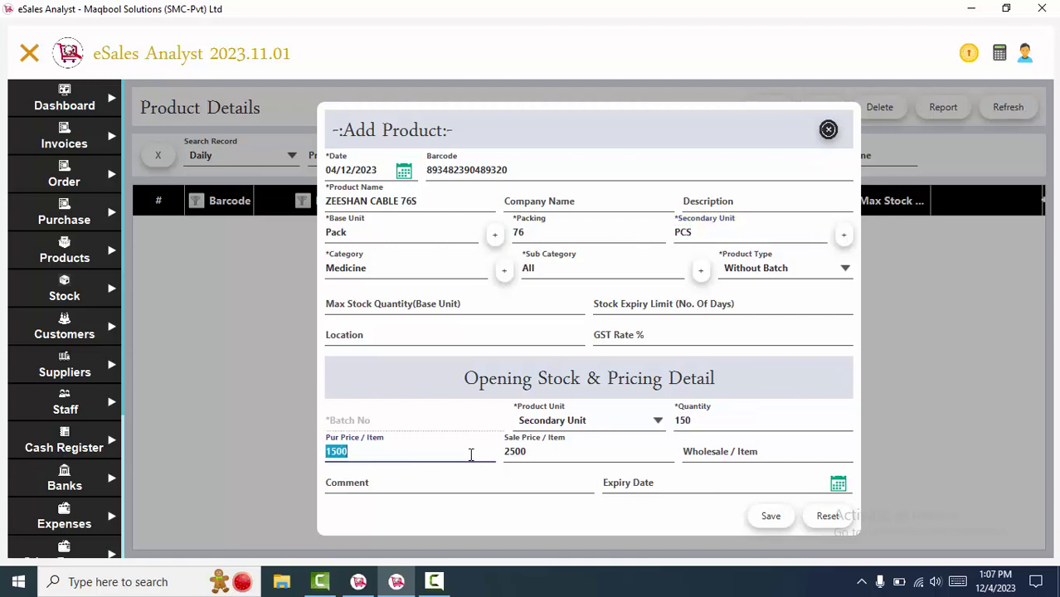
{"action": "type", "text": "100"}
{"action": "key", "text": "Tab"}
{"action": "type", "text": "2"}
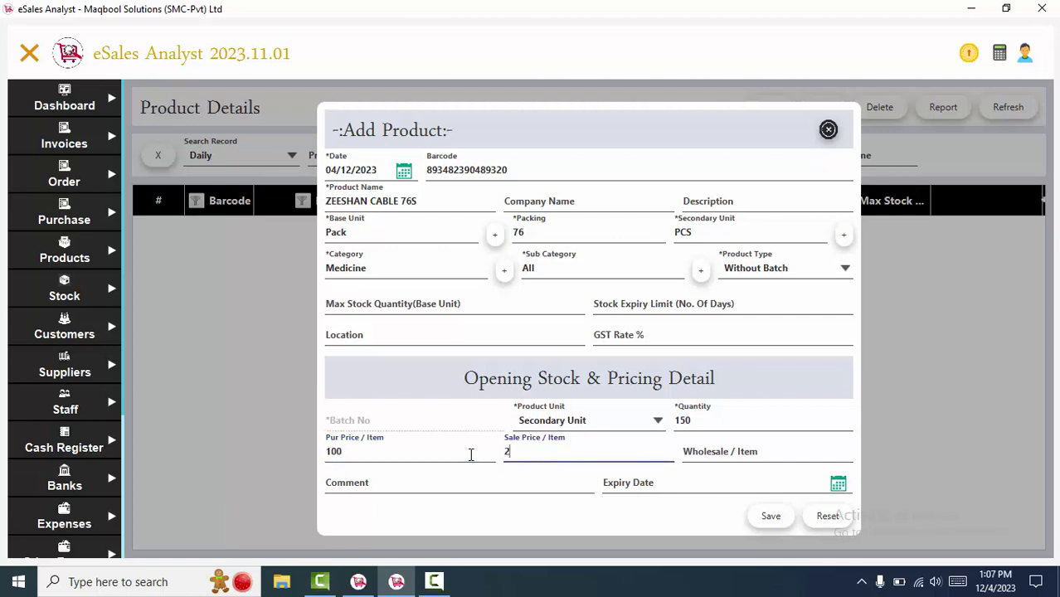
{"action": "type", "text": "50"}
{"action": "key", "text": "Tab"}
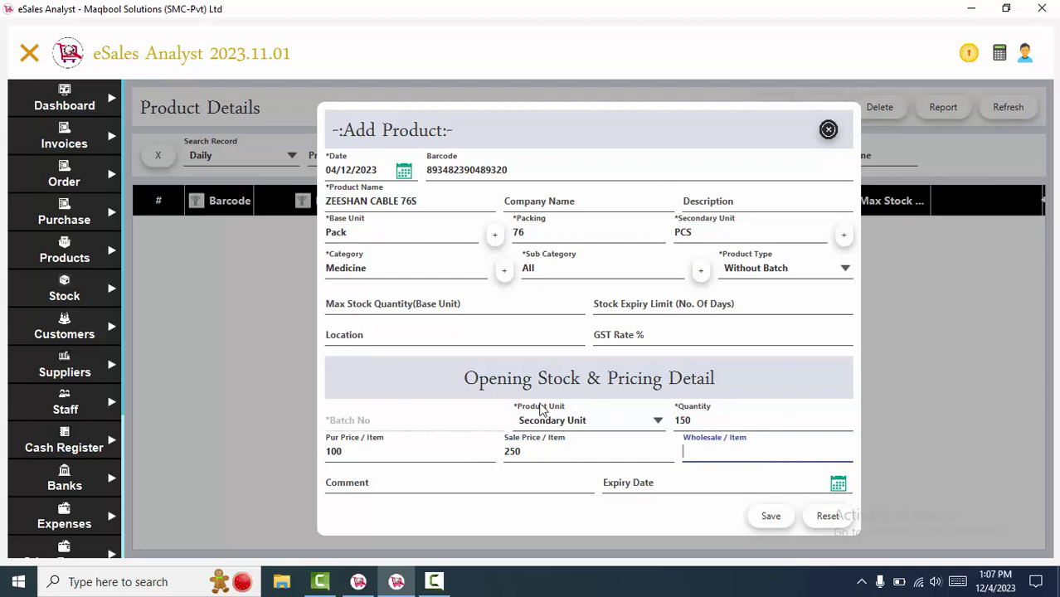
Compare the product unit options with the other eSales Analyst window by opening Panadol Forte Syp 120ml for editing and checking its product unit
{"action": "left_click", "coordinate": [358, 581]}
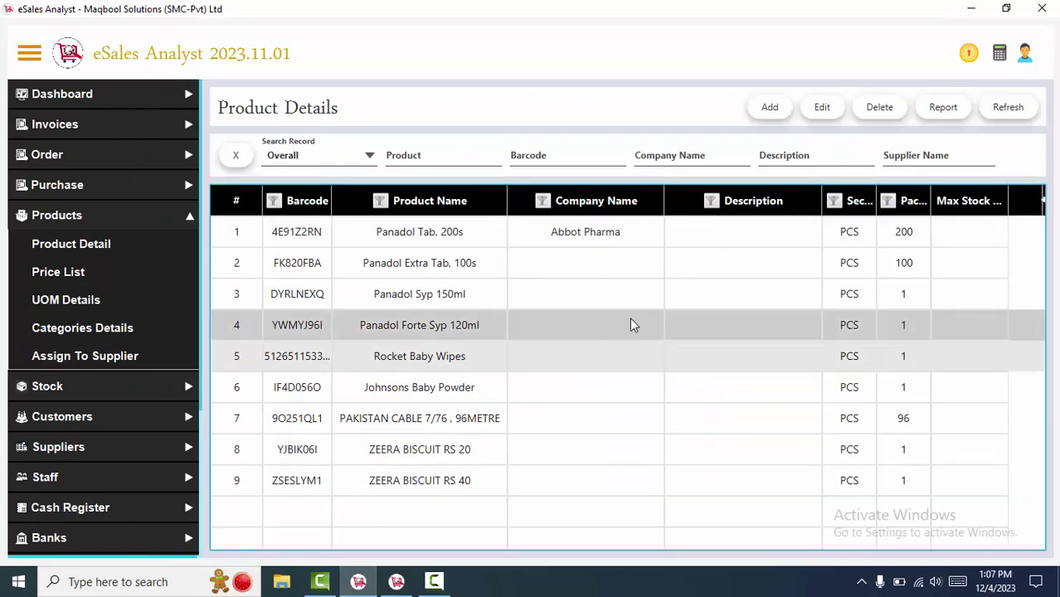
{"action": "left_click", "coordinate": [396, 581]}
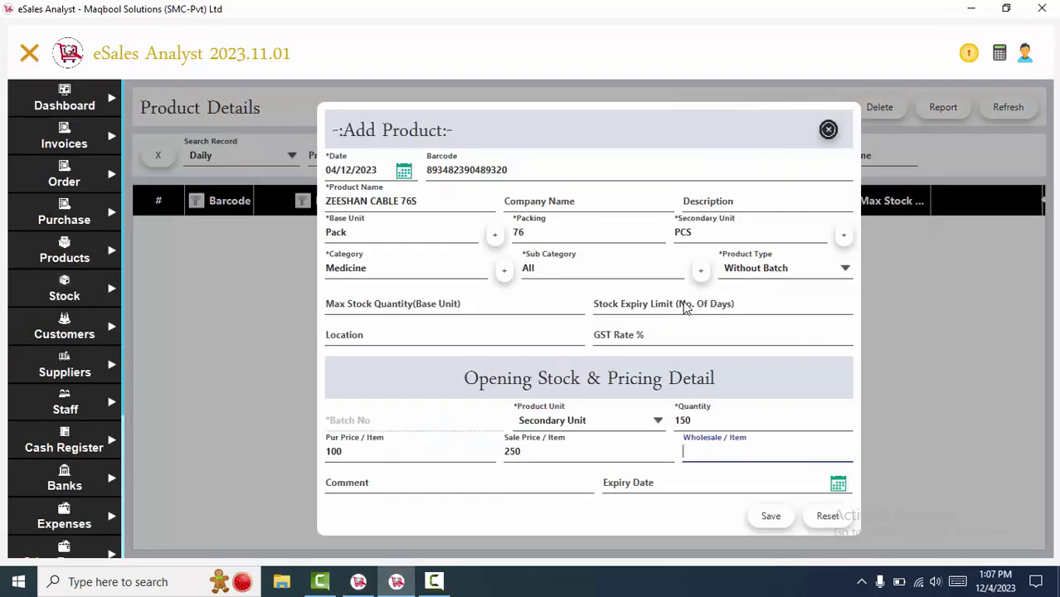
{"action": "left_click", "coordinate": [578, 422]}
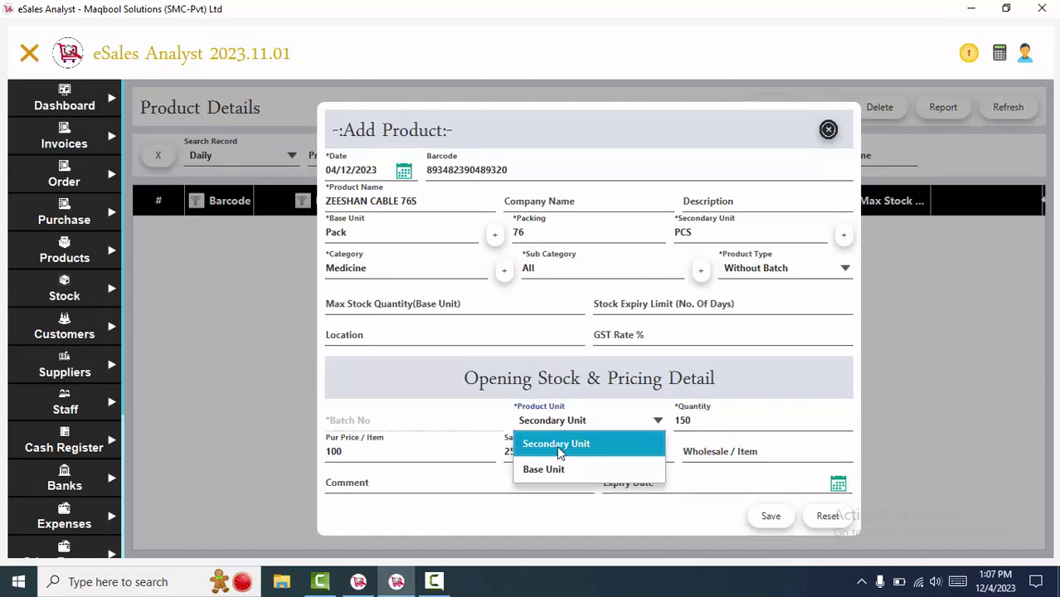
{"action": "left_click", "coordinate": [357, 582]}
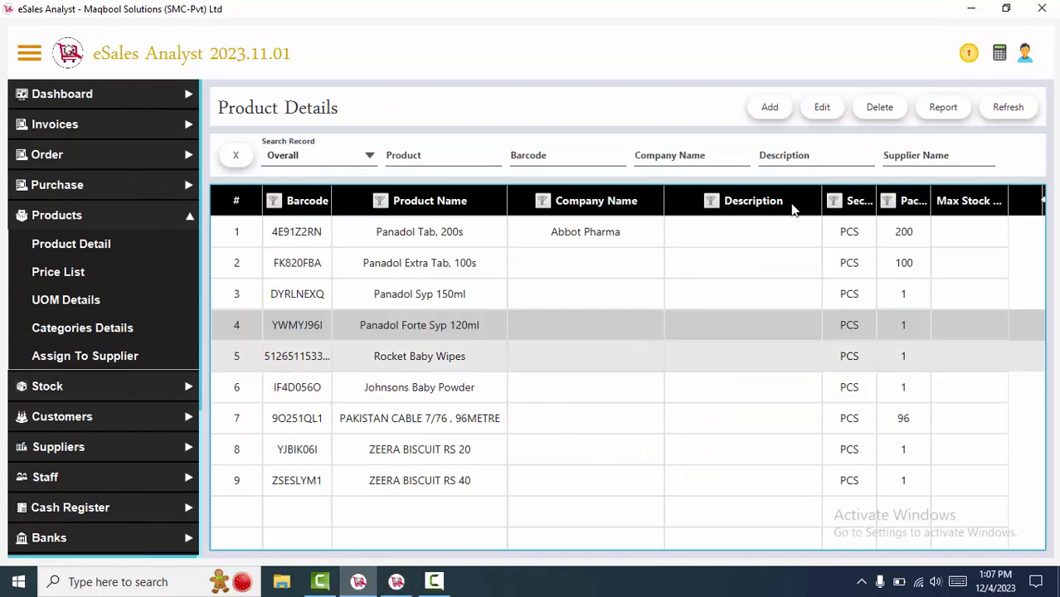
{"action": "left_click", "coordinate": [821, 107]}
{"action": "left_click", "coordinate": [593, 420]}
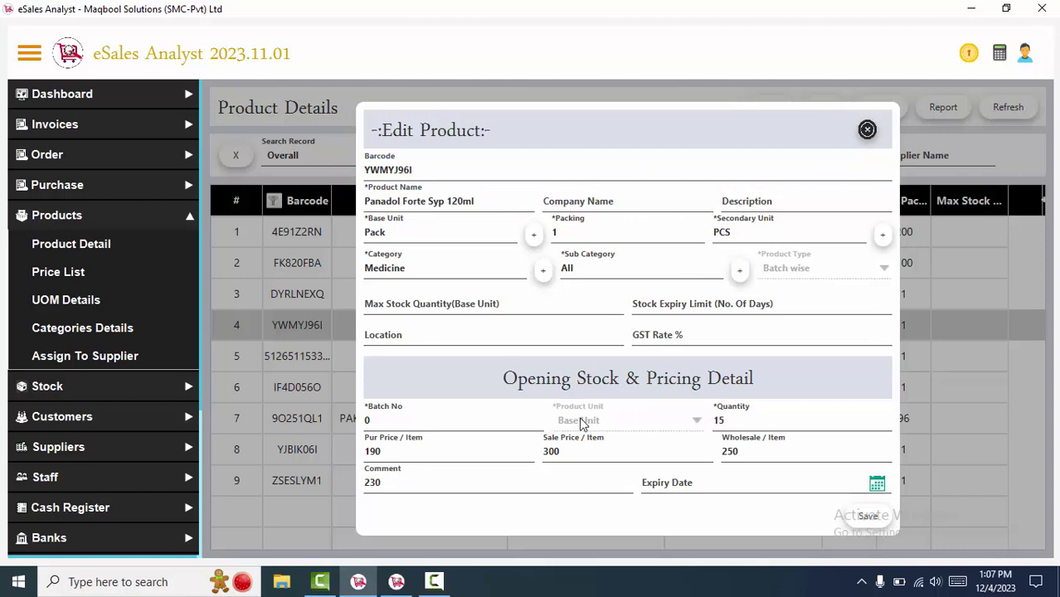
Close the Panadol Forte record and open PAKISTAN CABLE 7/76, 96METRE for editing to examine its packing length and opening quantity, making no changes
{"action": "left_click", "coordinate": [867, 129]}
{"action": "left_click", "coordinate": [549, 383]}
{"action": "left_click", "coordinate": [517, 429]}
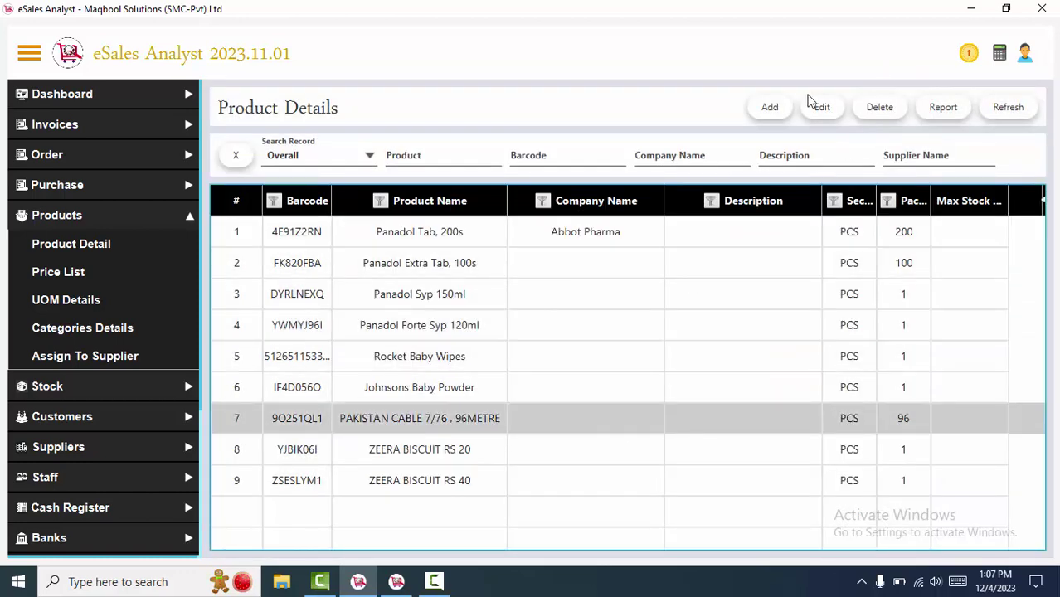
{"action": "left_click", "coordinate": [821, 107]}
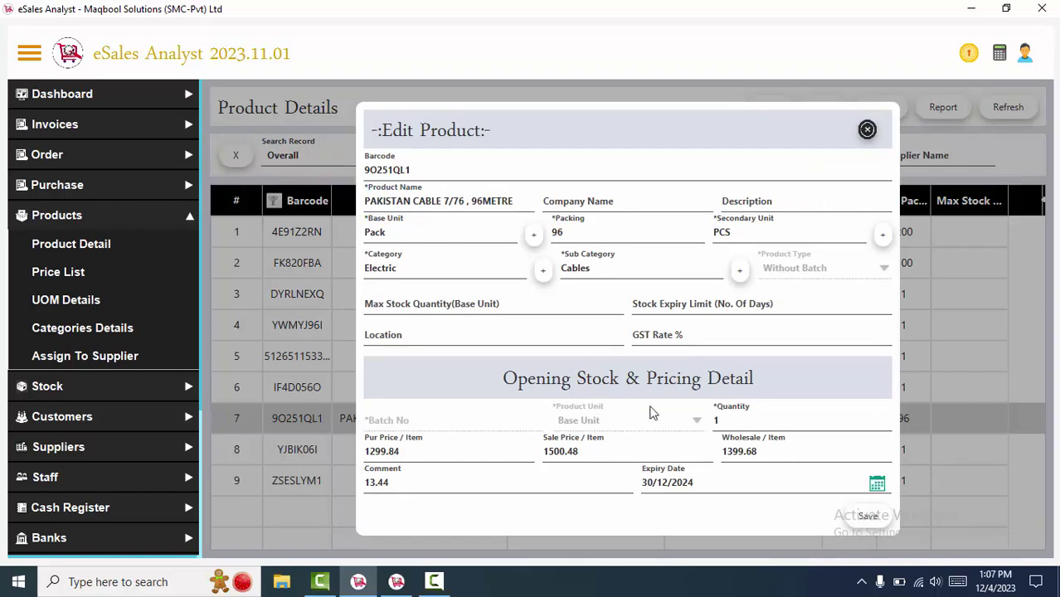
{"action": "left_click", "coordinate": [716, 420]}
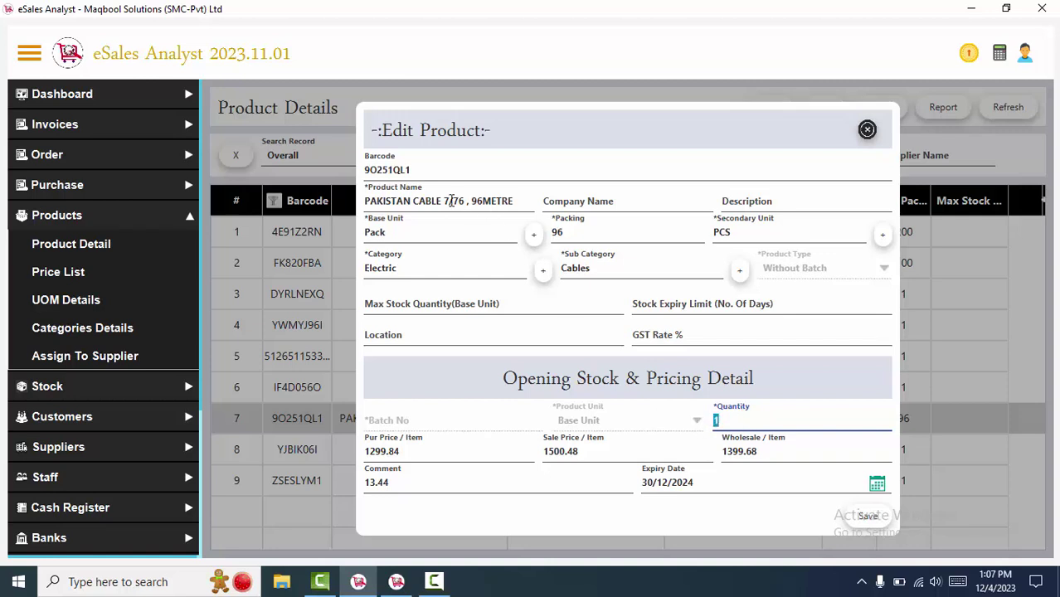
{"action": "left_click_drag", "start_coordinate": [470, 201], "coordinate": [539, 201]}
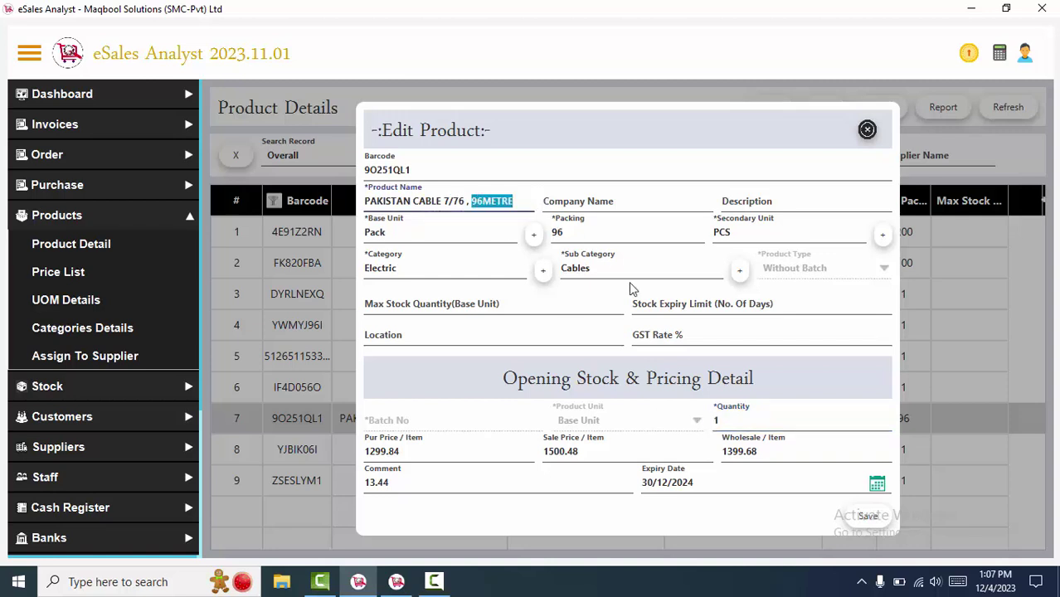
{"action": "left_click", "coordinate": [759, 421]}
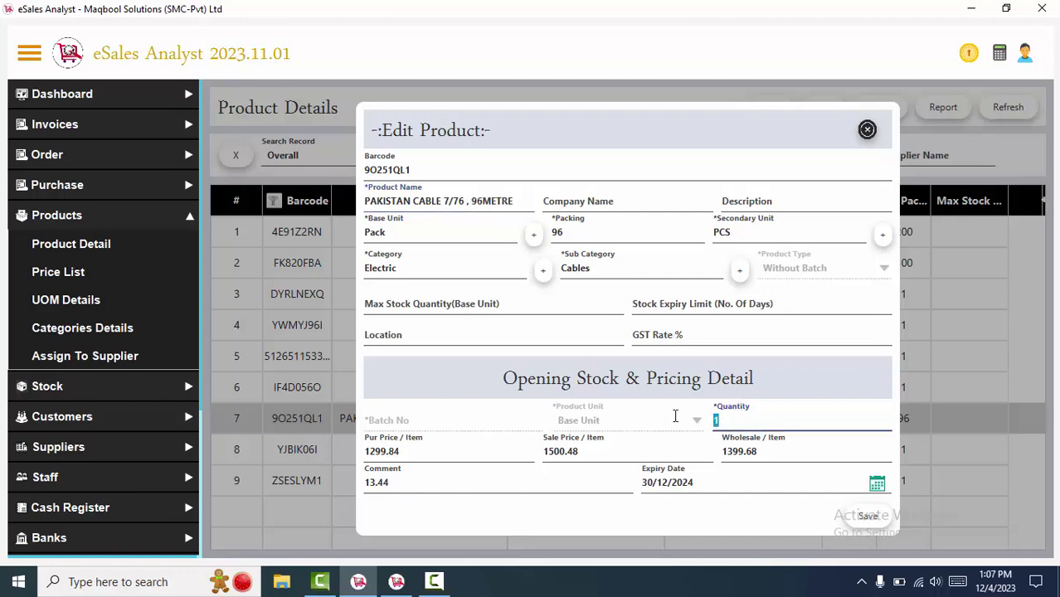
{"action": "left_click", "coordinate": [867, 130]}
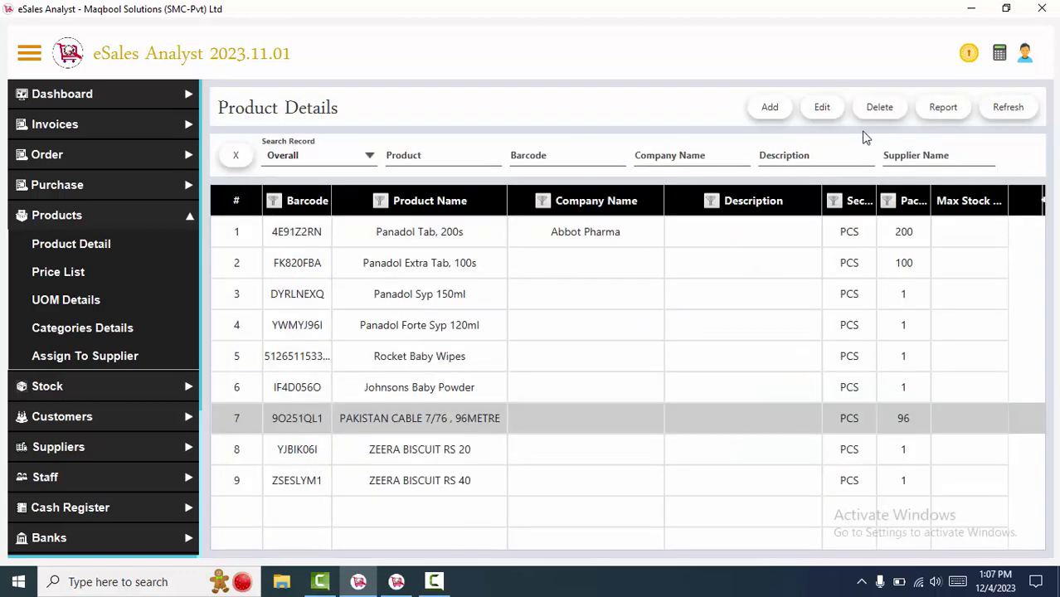
Open Panadol Tab, 200s for editing to check its opening stock and pricing details, and close it without saving
{"action": "left_click", "coordinate": [586, 244]}
{"action": "left_click", "coordinate": [824, 107]}
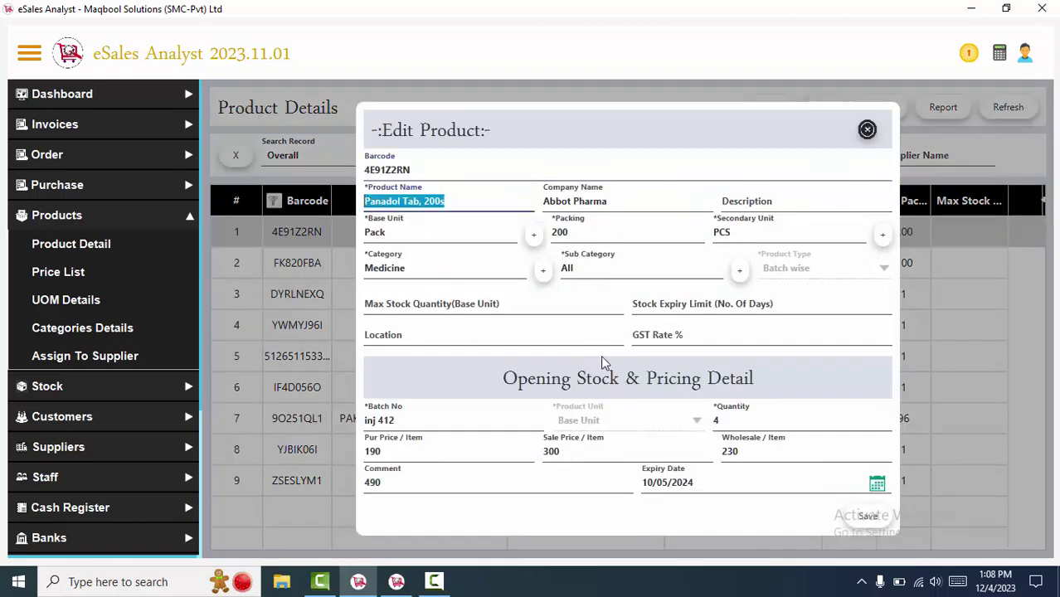
{"action": "key", "text": "Escape"}
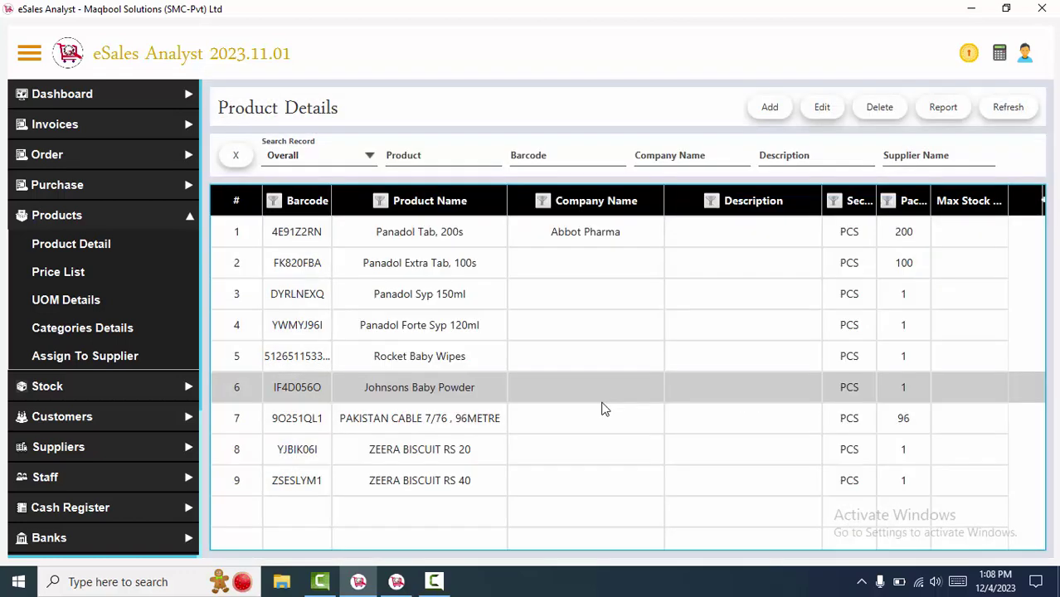